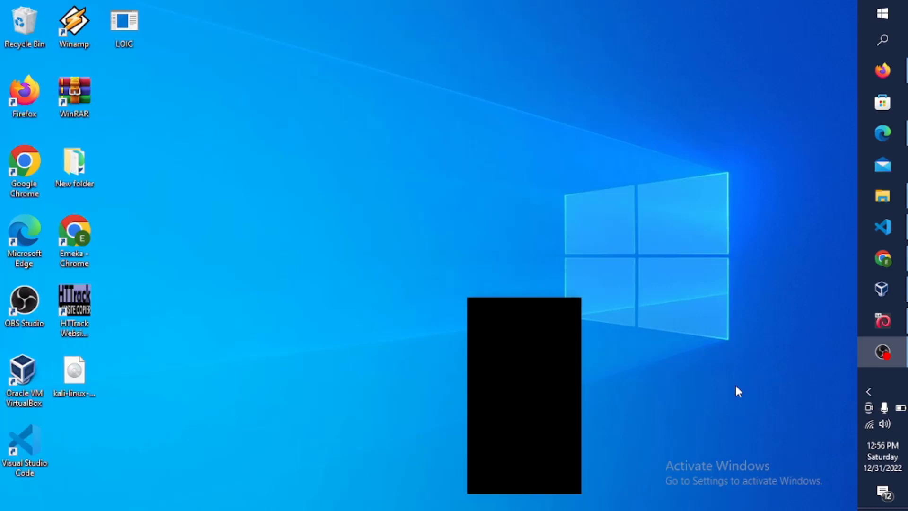
{"action": "left_click", "coordinate": [883, 258]}
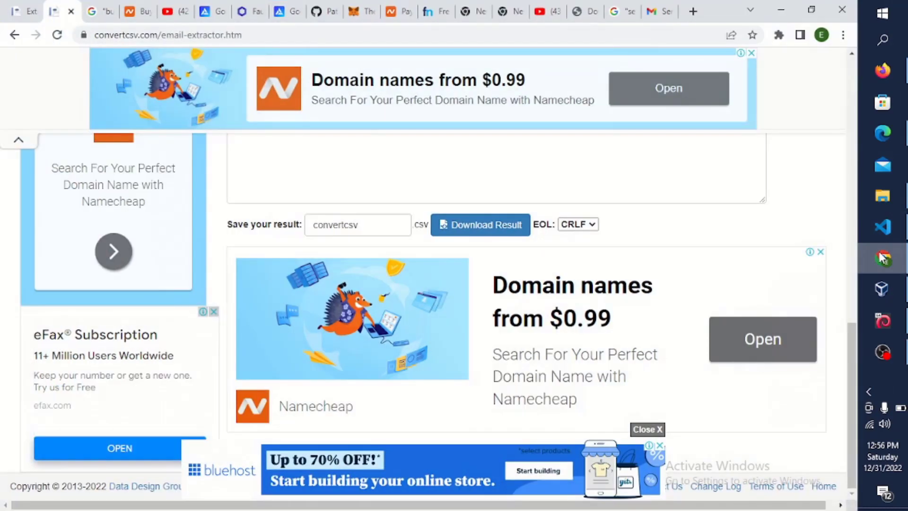
{"action": "left_click", "coordinate": [693, 11]}
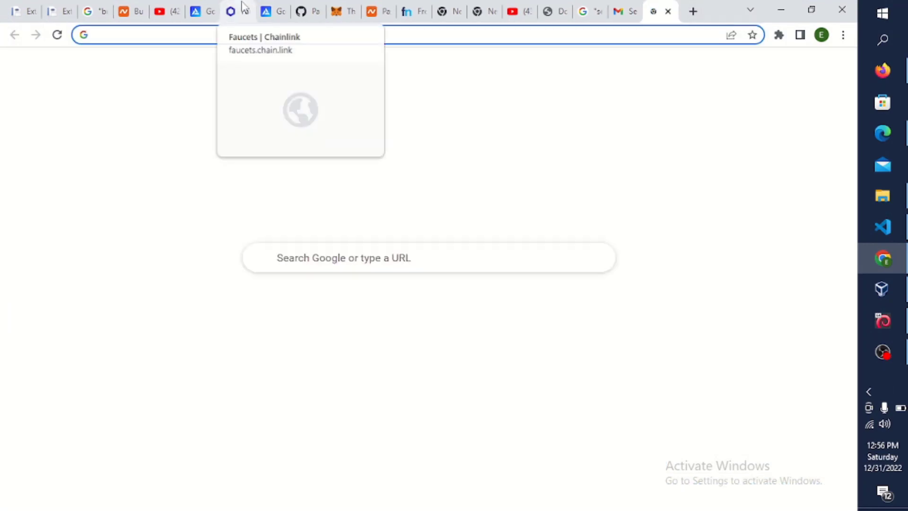
{"action": "type", "text": "\""}
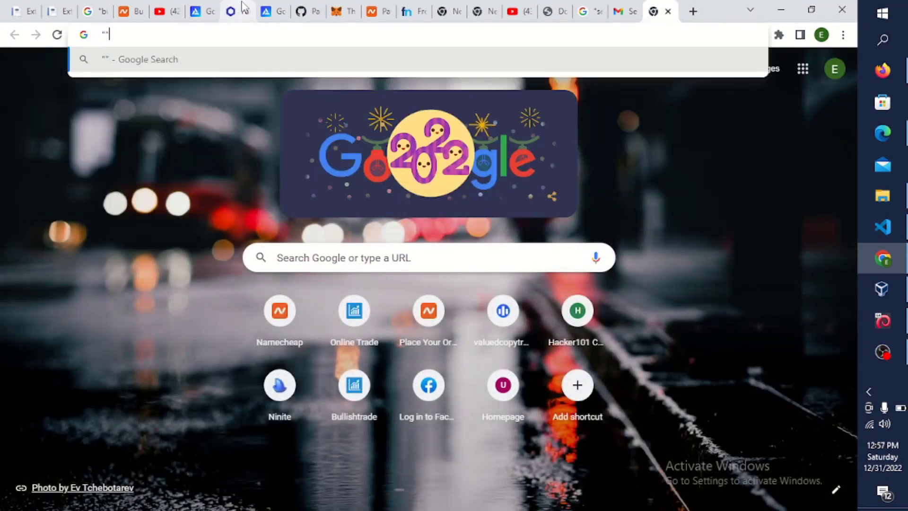
{"action": "type", "text": "gy"}
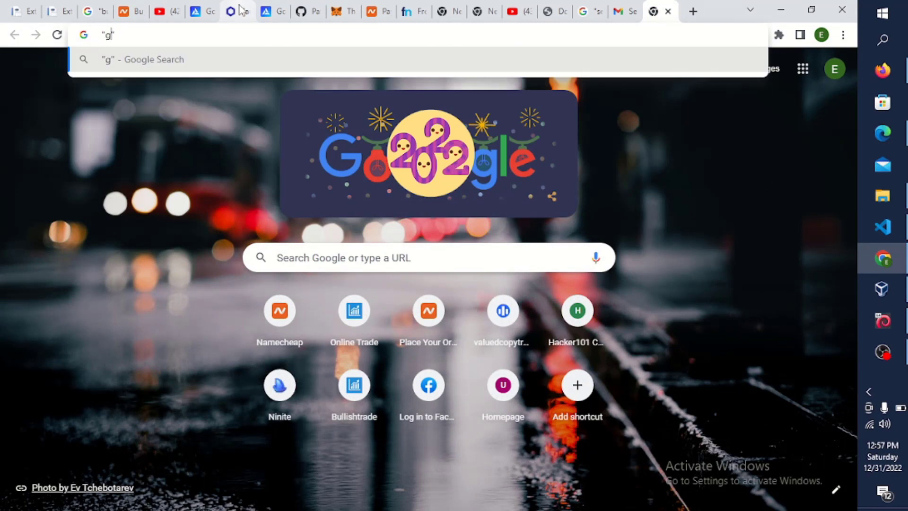
{"action": "type", "text": "m"}
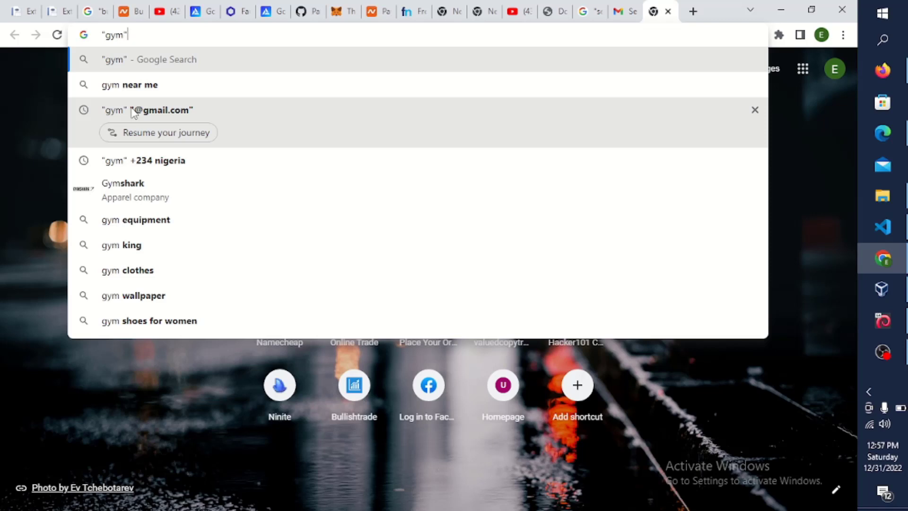
{"action": "type", "text": "intext"}
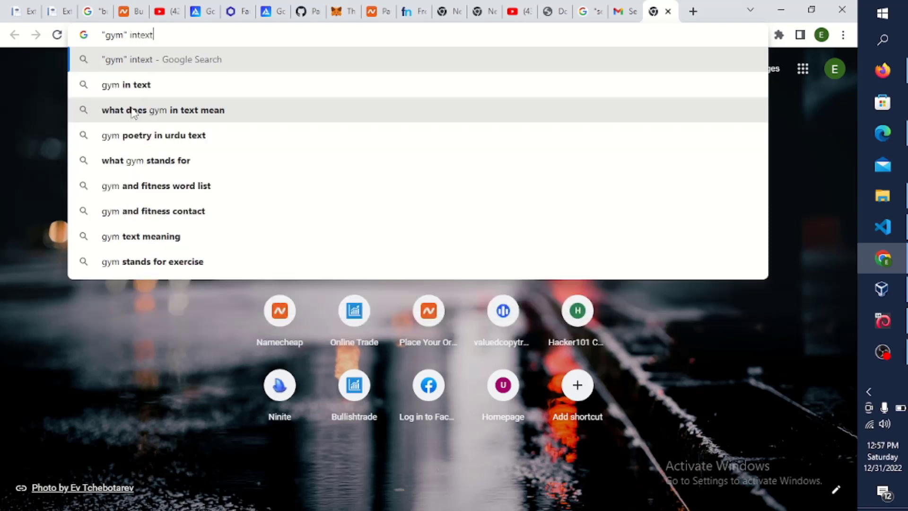
{"action": "key", "text": "BackSpace"}
{"action": "key", "text": "BackSpace"}
{"action": "key", "text": "BackSpace"}
{"action": "key", "text": "BackSpace"}
{"action": "key", "text": "BackSpace"}
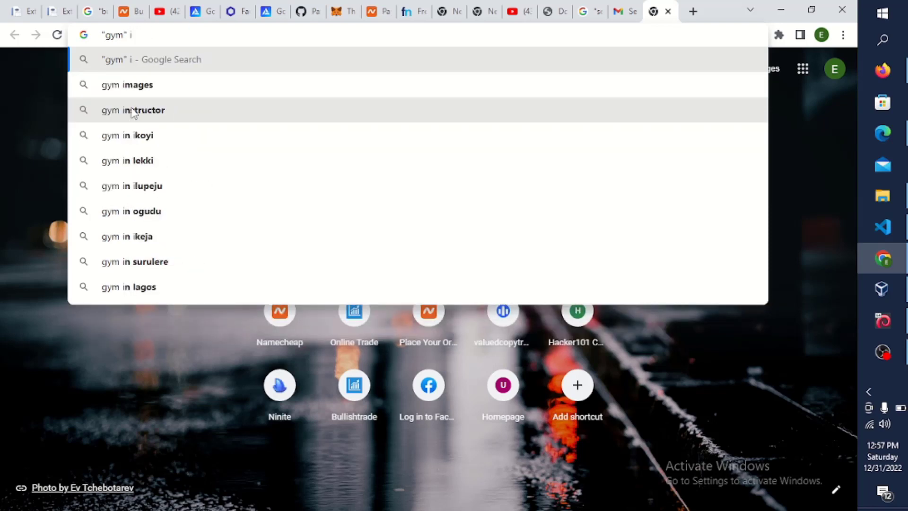
{"action": "key", "text": "BackSpace"}
{"action": "key", "text": "Down"}
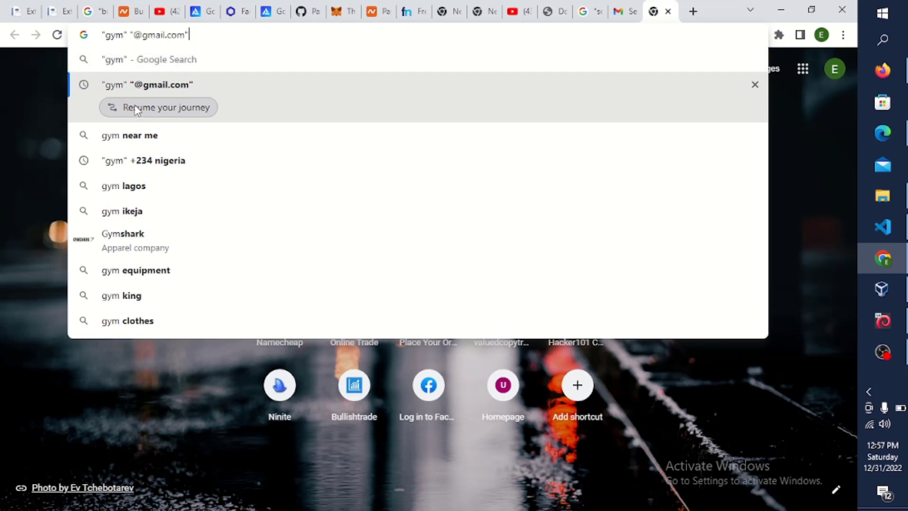
{"action": "key", "text": "Return"}
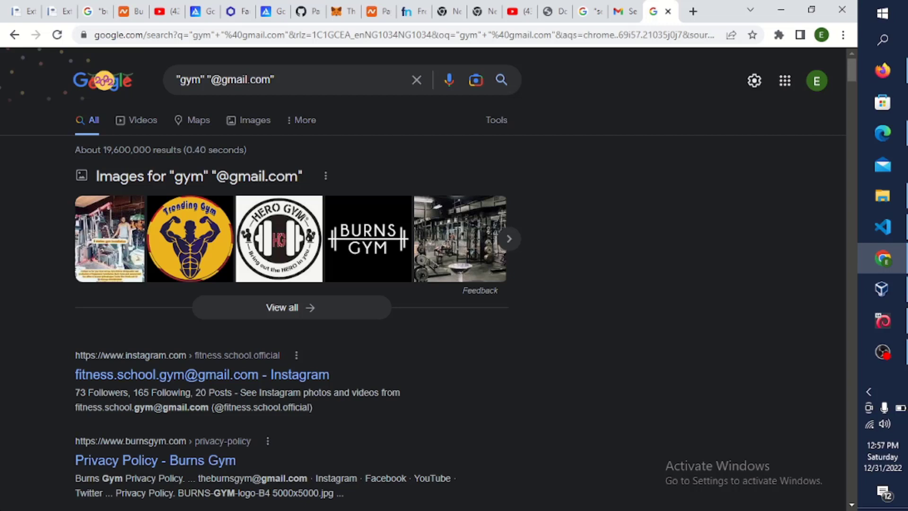
{"action": "left_click", "coordinate": [757, 78]}
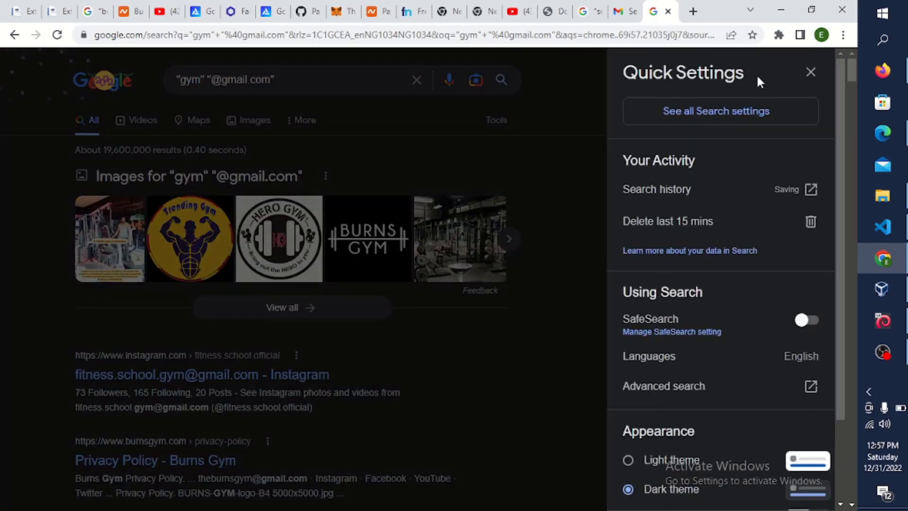
{"action": "left_click", "coordinate": [731, 114]}
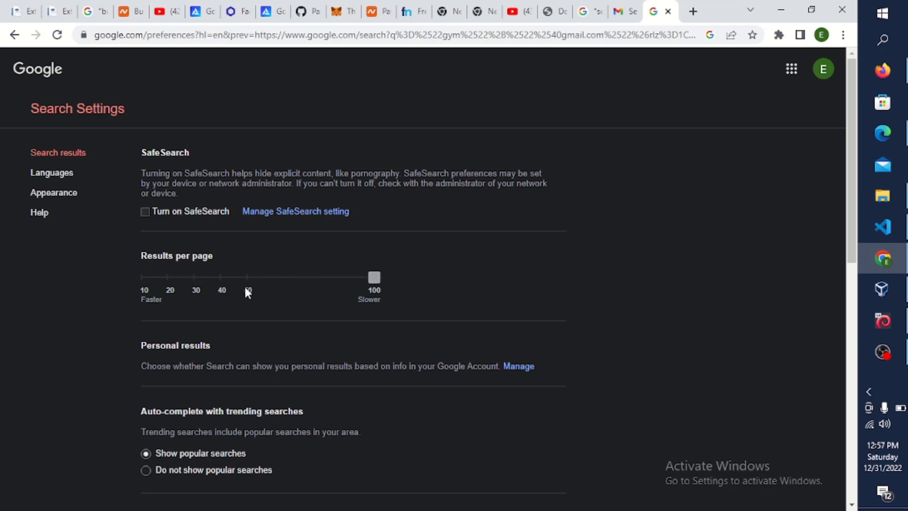
{"action": "left_click", "coordinate": [221, 277]}
{"action": "left_click", "coordinate": [182, 278]}
{"action": "left_click", "coordinate": [310, 275]}
{"action": "left_click", "coordinate": [15, 34]}
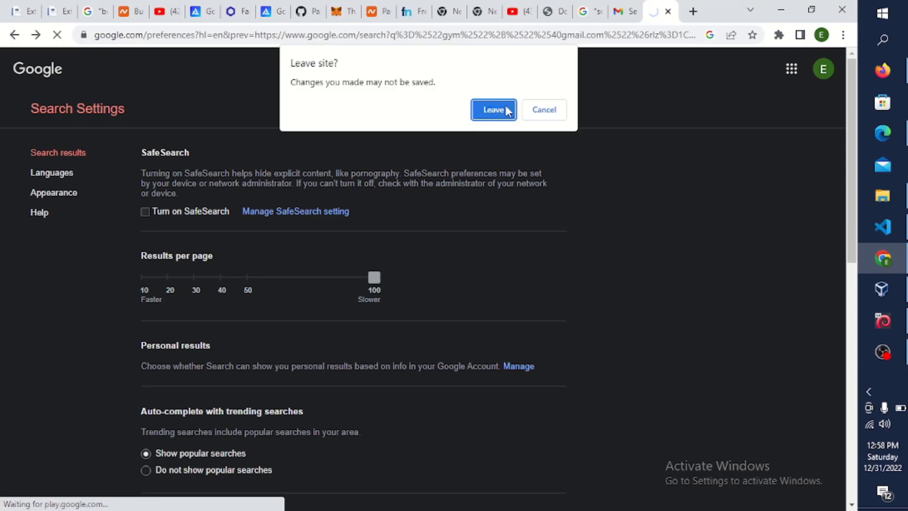
{"action": "left_click", "coordinate": [499, 112]}
{"action": "left_click", "coordinate": [353, 76]}
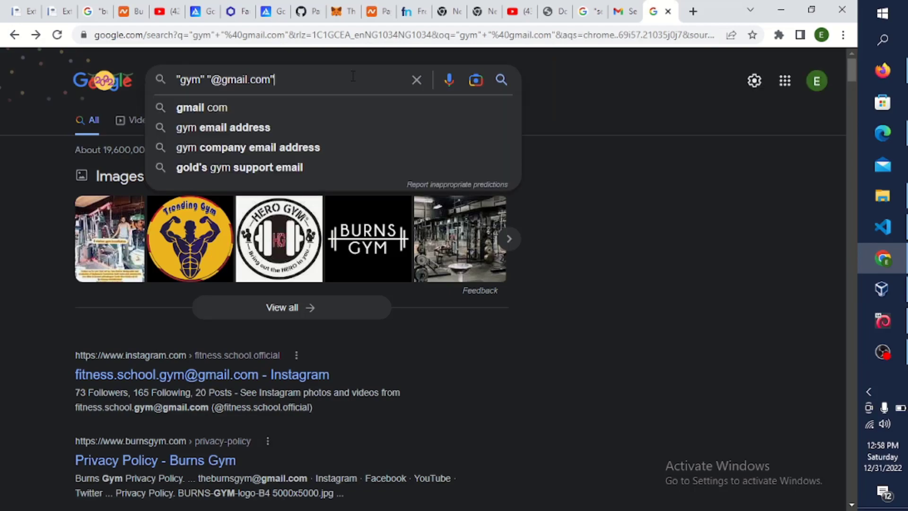
{"action": "key", "text": "Return"}
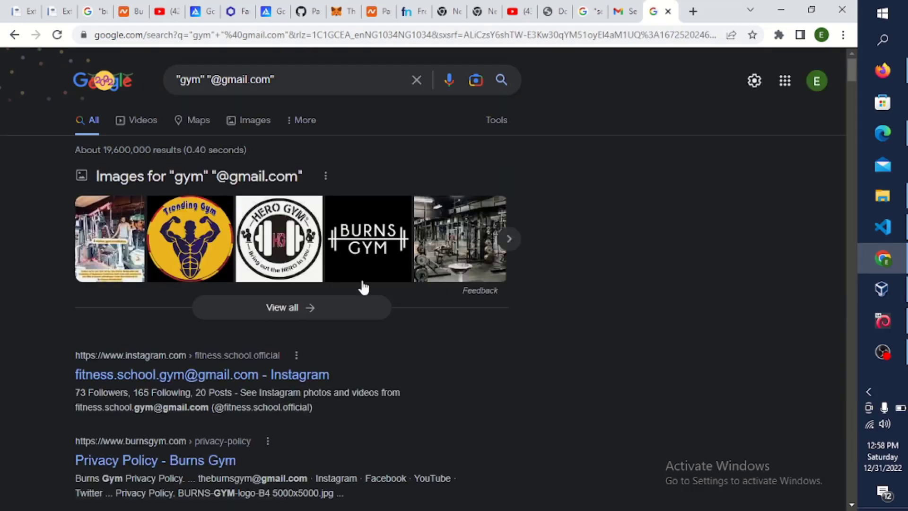
{"action": "scroll", "coordinate": [363, 284], "scroll_direction": "down", "scroll_amount": 20}
{"action": "scroll", "coordinate": [363, 281], "scroll_direction": "down", "scroll_amount": 20}
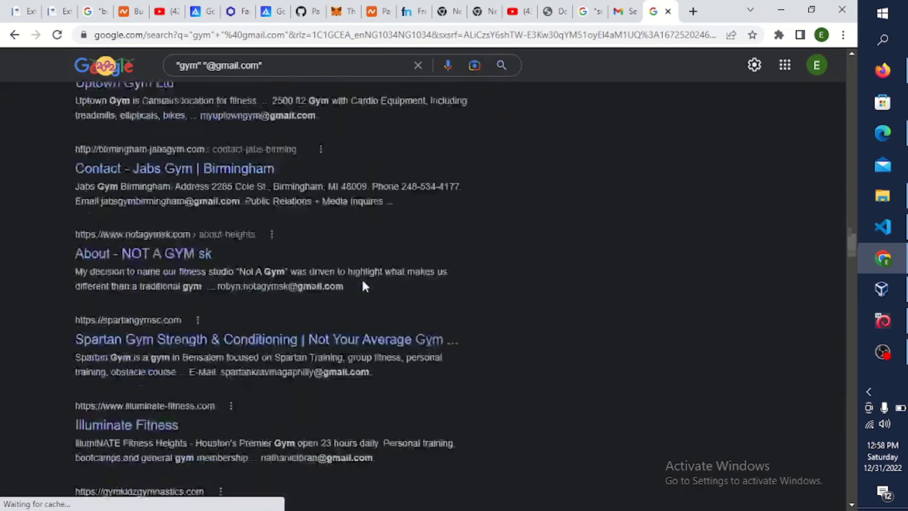
{"action": "scroll", "coordinate": [363, 276], "scroll_direction": "down", "scroll_amount": 15}
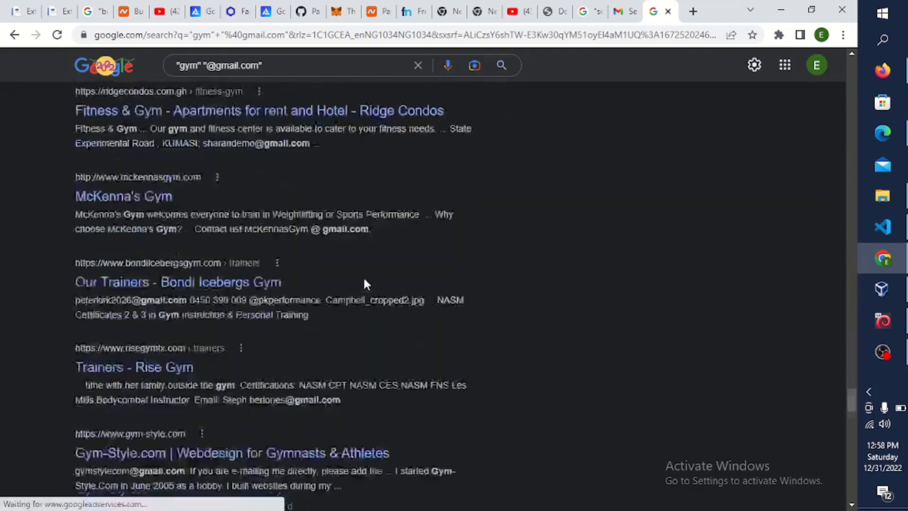
{"action": "right_click", "coordinate": [363, 203]}
{"action": "scroll", "coordinate": [361, 199], "scroll_direction": "down", "scroll_amount": 10}
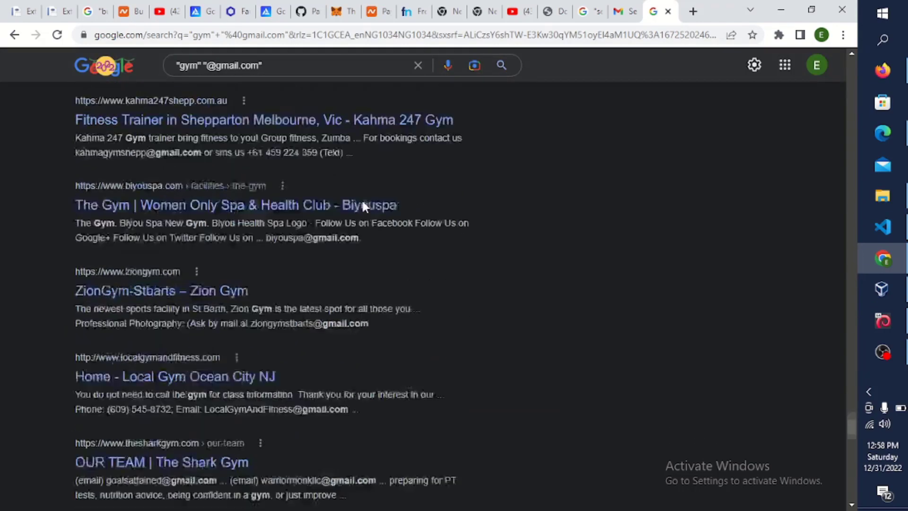
{"action": "scroll", "coordinate": [384, 222], "scroll_direction": "down", "scroll_amount": 5}
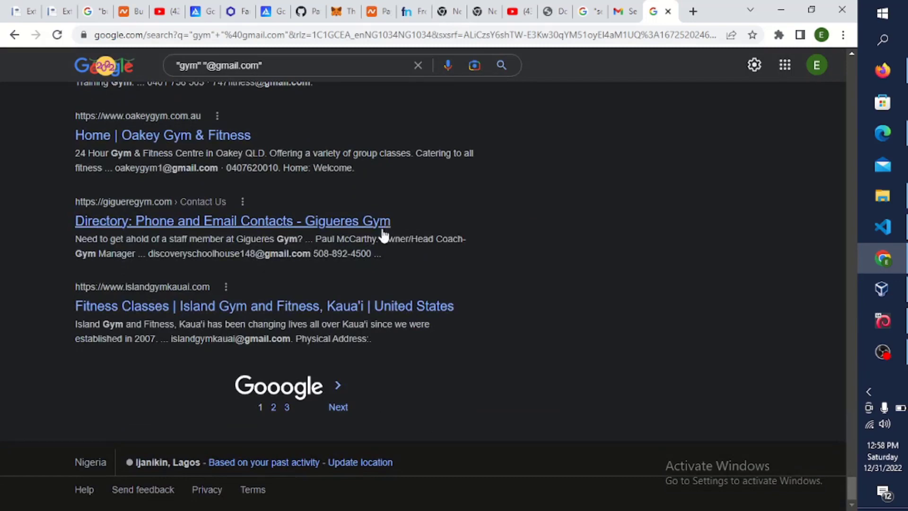
{"action": "key", "text": "ctrl+a"}
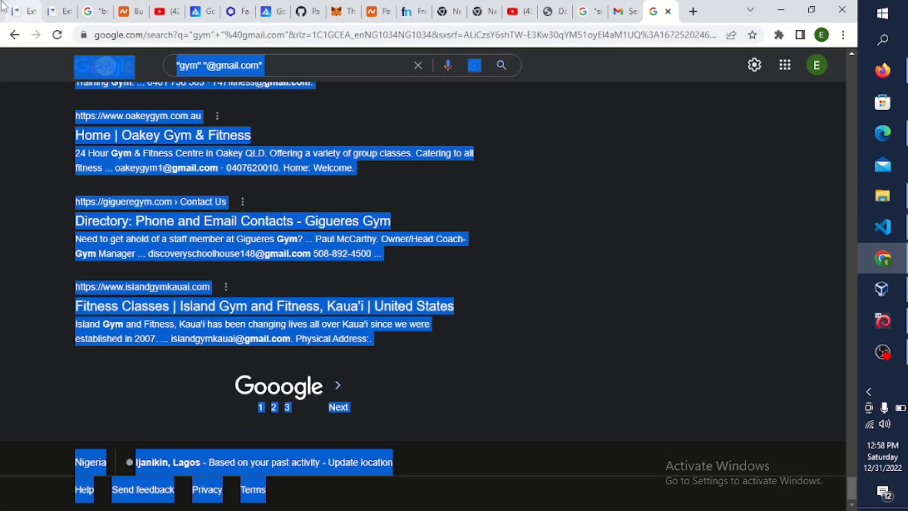
- Reload the email extractor and paste the copied search results into its input box
{"action": "left_click", "coordinate": [21, 11]}
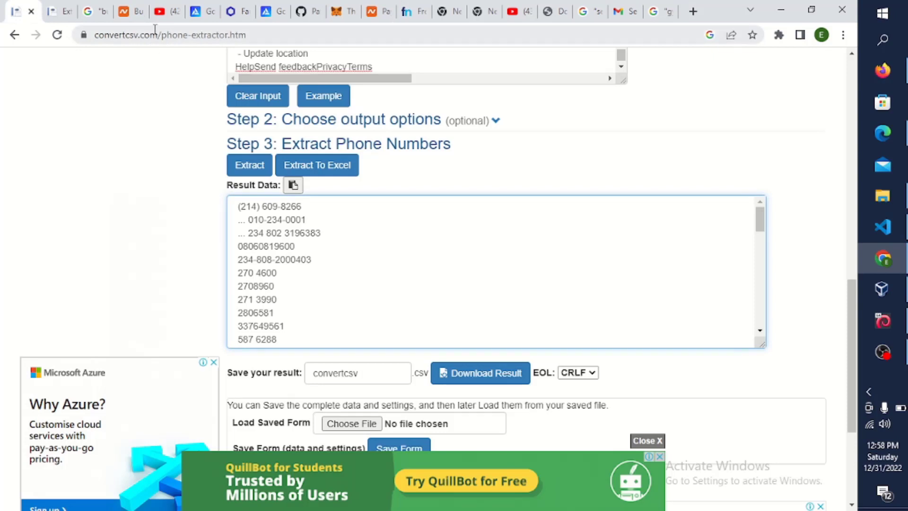
{"action": "left_click", "coordinate": [68, 12]}
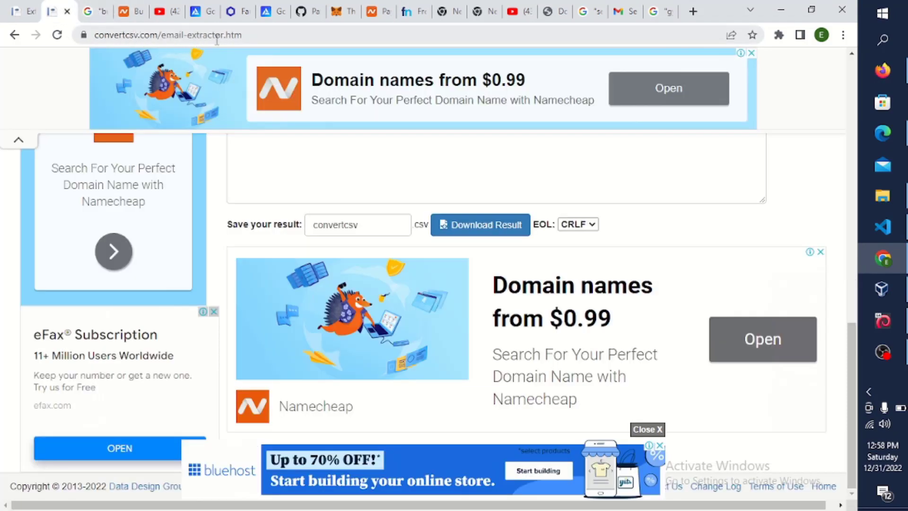
{"action": "left_click", "coordinate": [246, 35]}
{"action": "key", "text": "Return"}
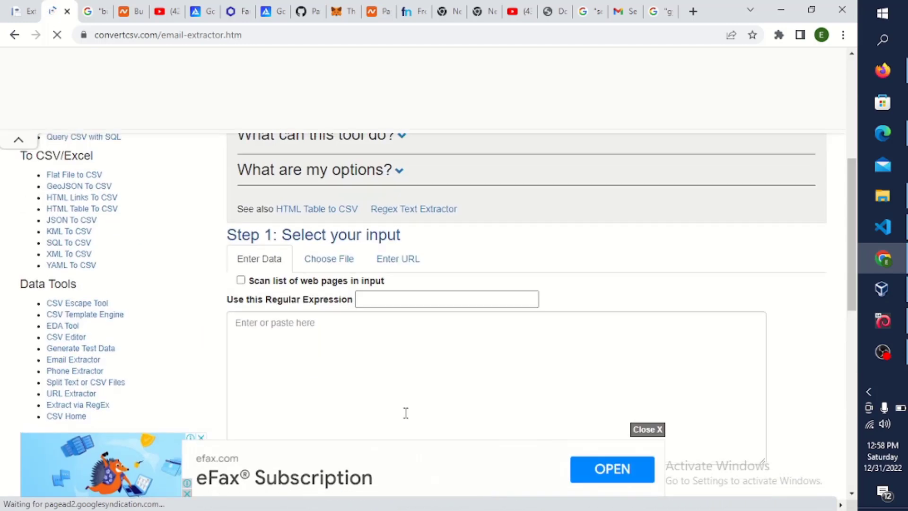
{"action": "scroll", "coordinate": [406, 412], "scroll_direction": "up", "scroll_amount": 1}
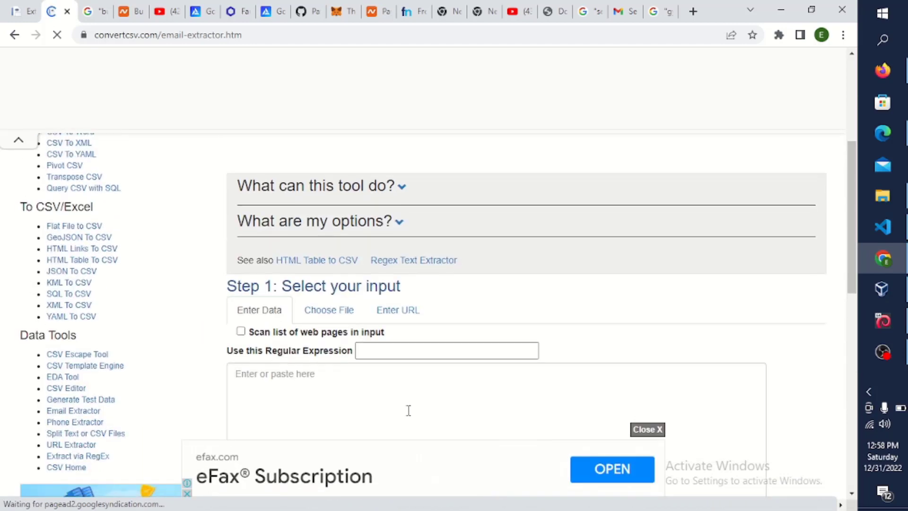
{"action": "left_click", "coordinate": [341, 390]}
{"action": "key", "text": "ctrl+v"}
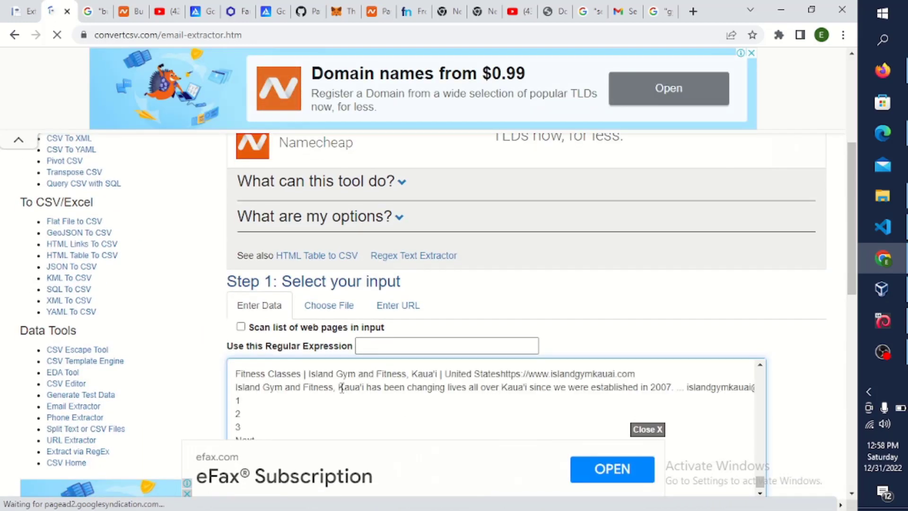
- Clear the extractor's input box and look over the extracted email results
{"action": "left_click", "coordinate": [339, 386]}
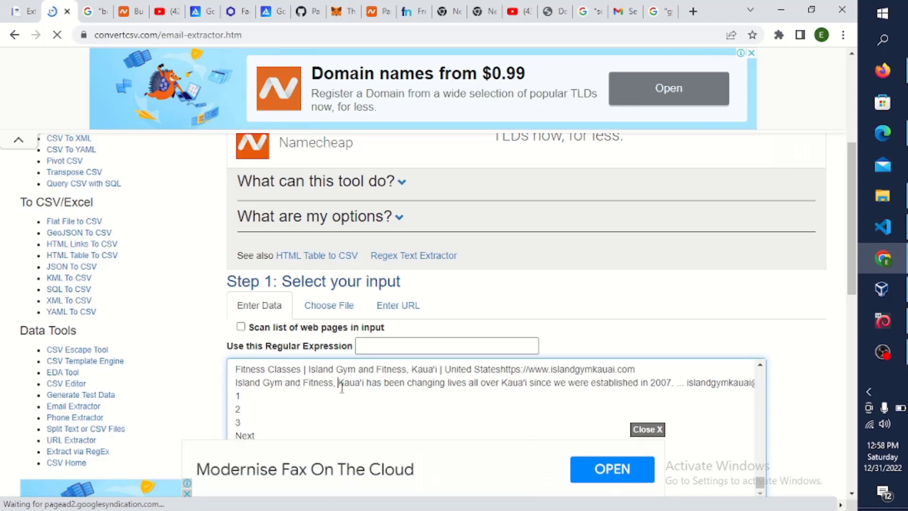
{"action": "key", "text": "ctrl+a"}
{"action": "key", "text": "BackSpace"}
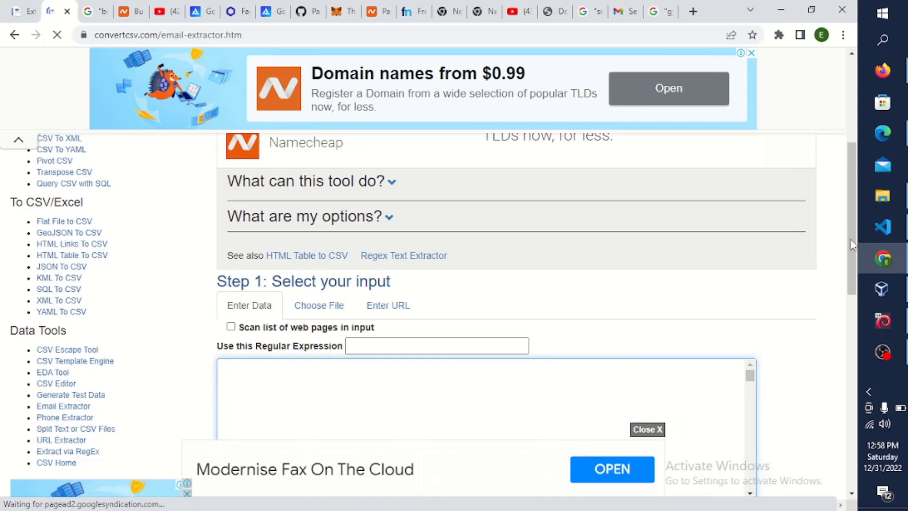
{"action": "left_click_drag", "start_coordinate": [859, 263], "coordinate": [855, 370]}
{"action": "scroll", "coordinate": [854, 373], "scroll_direction": "down", "scroll_amount": 2}
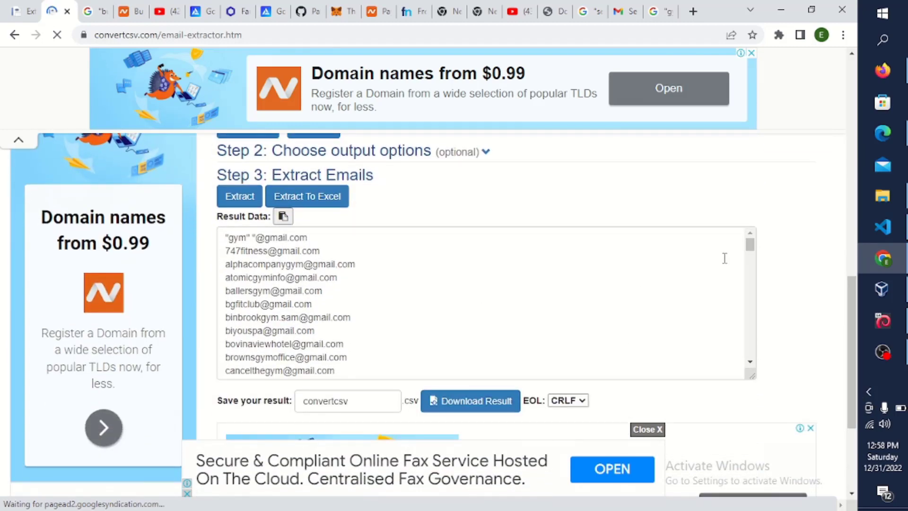
{"action": "left_click_drag", "start_coordinate": [749, 250], "coordinate": [743, 336]}
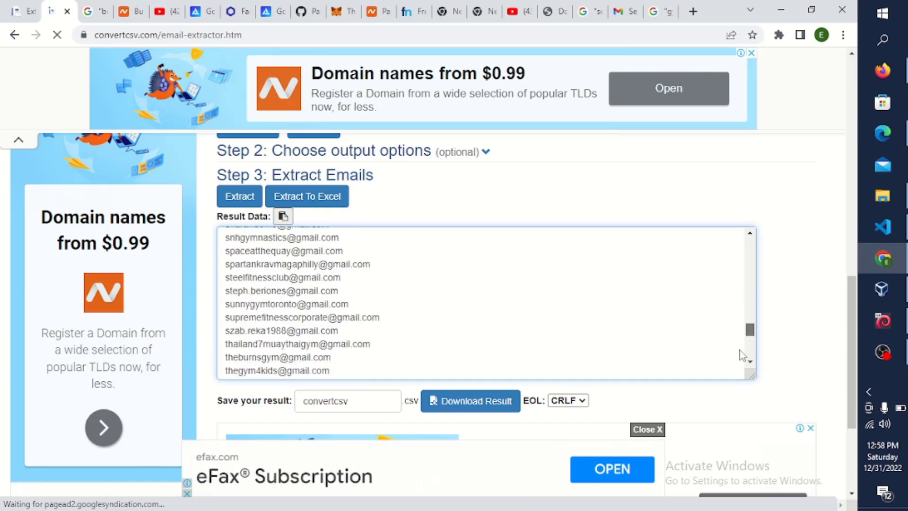
{"action": "scroll", "coordinate": [740, 355], "scroll_direction": "up", "scroll_amount": 15}
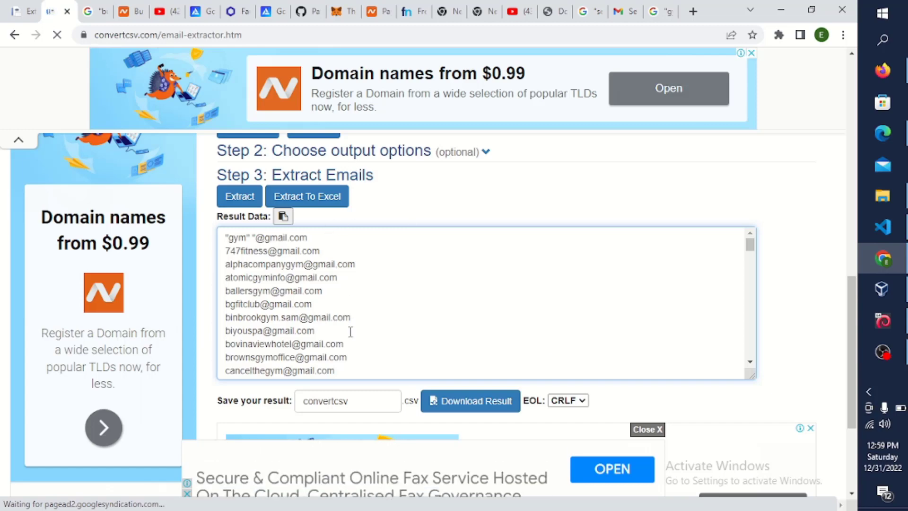
- Select all the extracted gym Gmail addresses in Result Data and bring up copy options
{"action": "key", "text": "ctrl+a"}
{"action": "left_click", "coordinate": [395, 336]}
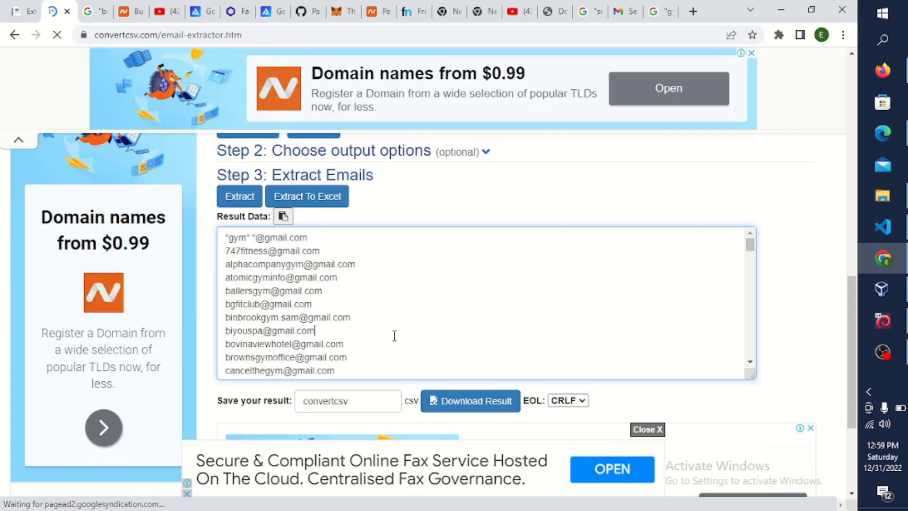
{"action": "key", "text": "ctrl+a"}
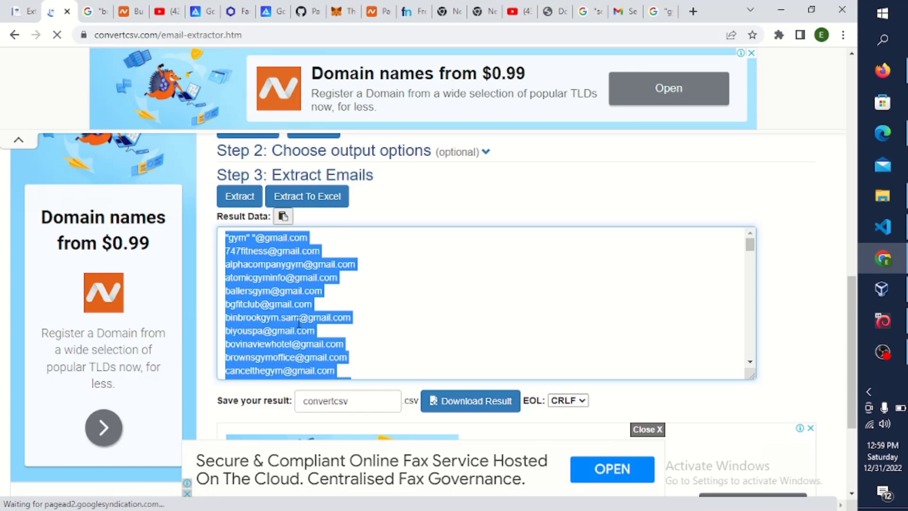
{"action": "right_click", "coordinate": [299, 322]}
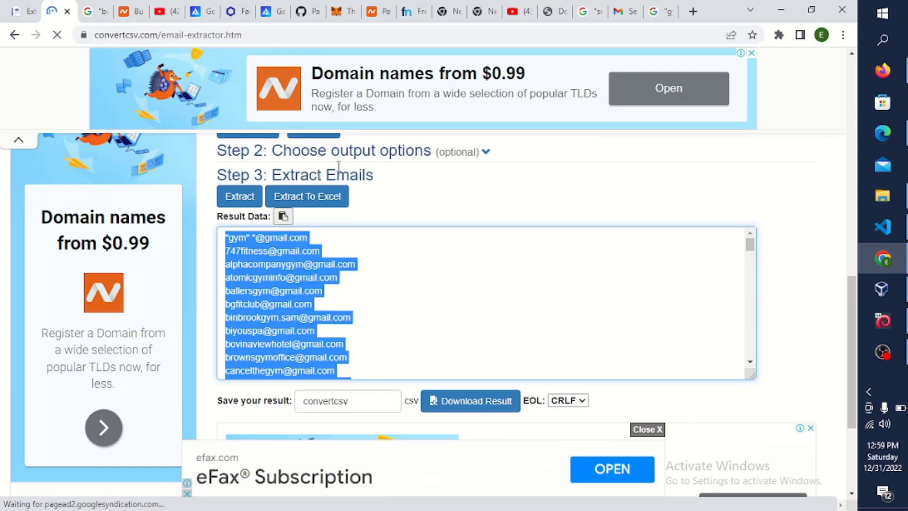
{"action": "left_click", "coordinate": [658, 11]}
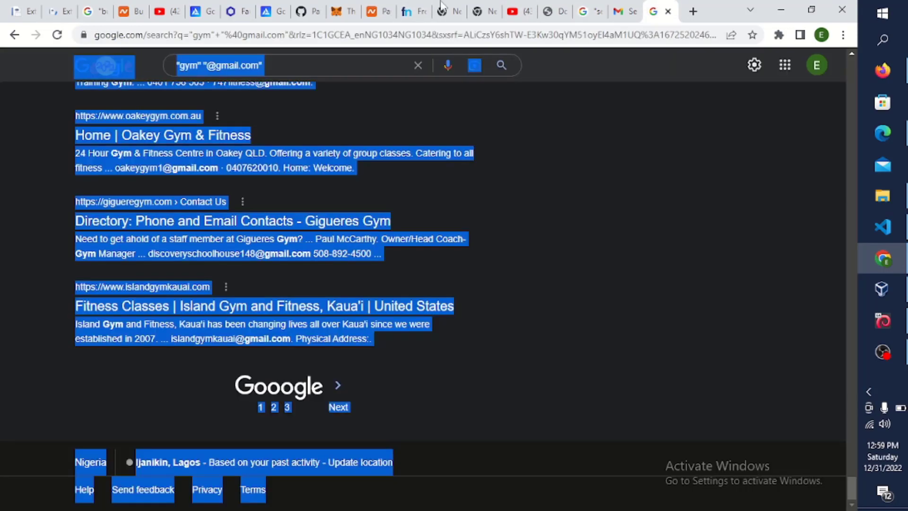
{"action": "left_click", "coordinate": [262, 64]}
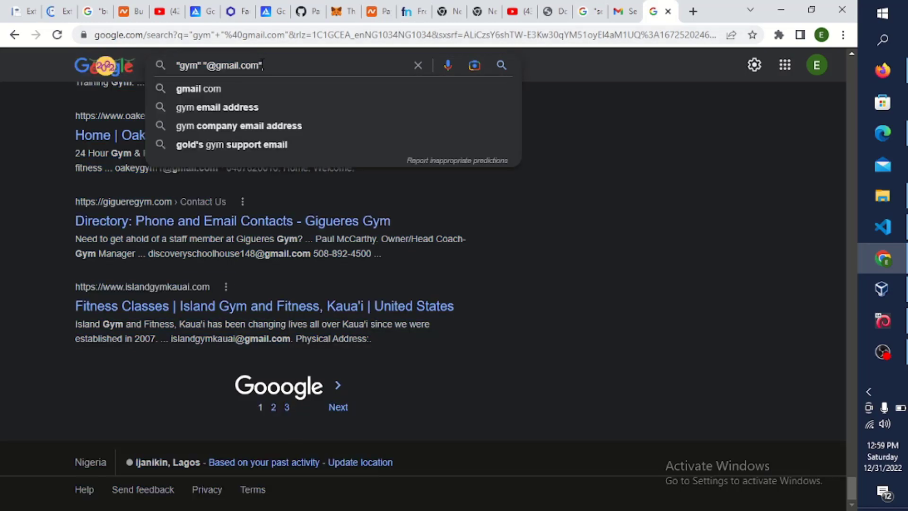
{"action": "key", "text": "BackSpace"}
{"action": "key", "text": "BackSpace"}
{"action": "key", "text": "BackSpace"}
{"action": "key", "text": "BackSpace"}
{"action": "key", "text": "BackSpace"}
{"action": "key", "text": "BackSpace"}
{"action": "key", "text": "BackSpace"}
{"action": "key", "text": "BackSpace"}
{"action": "key", "text": "BackSpace"}
{"action": "key", "text": "BackSpace"}
{"action": "key", "text": "BackSpace"}
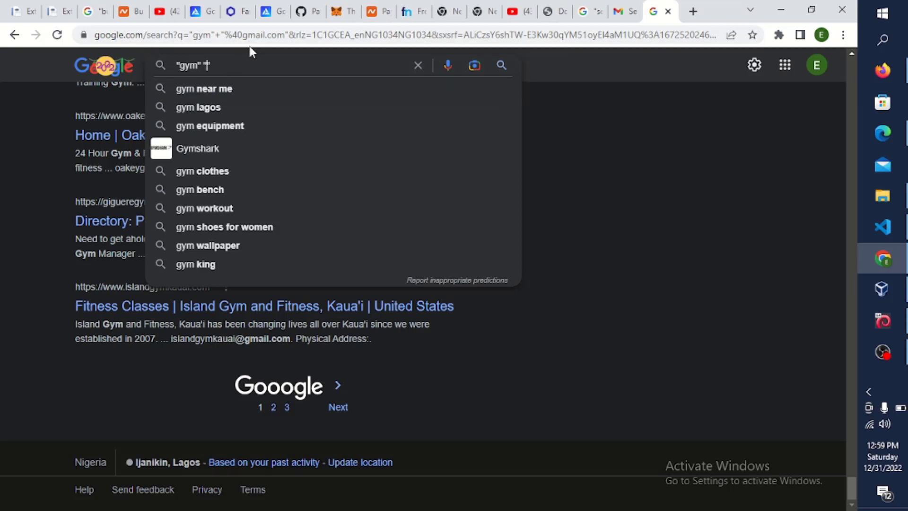
{"action": "type", "text": "+\""}
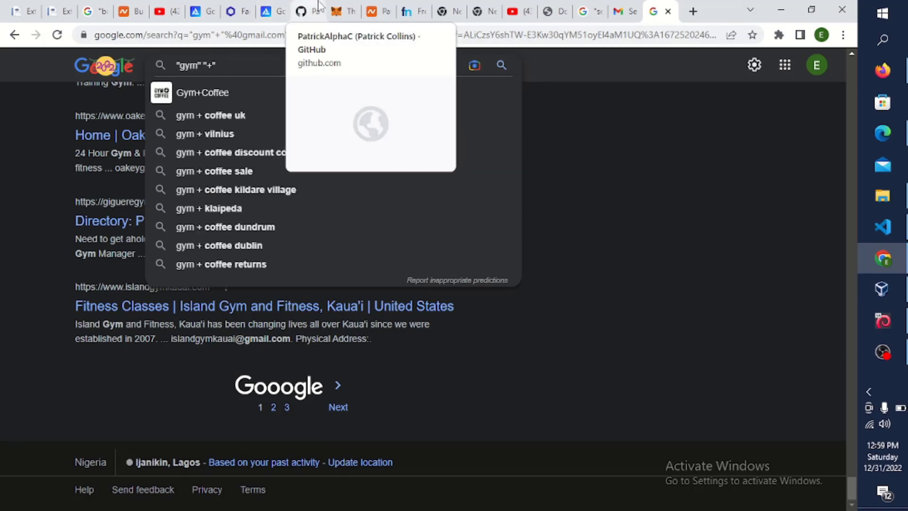
{"action": "type", "text": "234"}
{"action": "key", "text": "Return"}
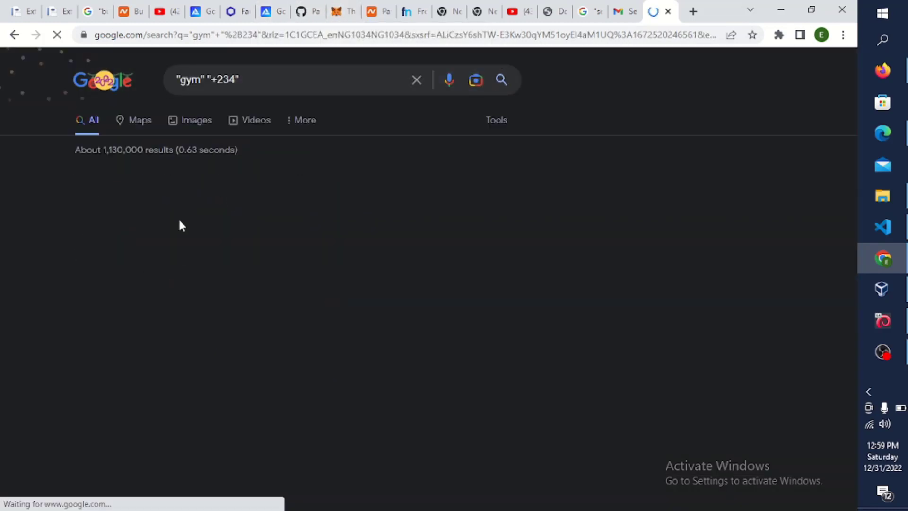
- Zoom the +234 results to 150%, dismiss the location request, and select the whole page
{"action": "scroll", "coordinate": [185, 355], "scroll_direction": "down", "scroll_amount": 5}
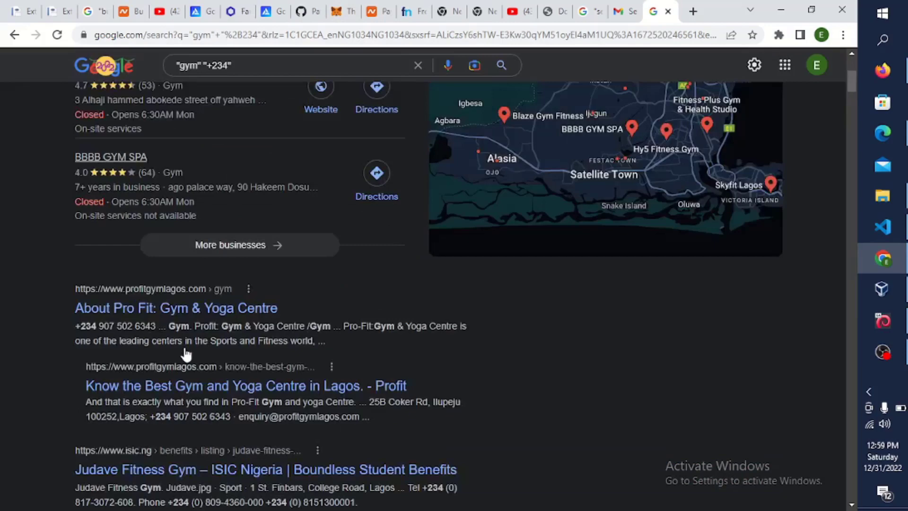
{"action": "scroll", "coordinate": [186, 354], "scroll_direction": "down", "scroll_amount": 6}
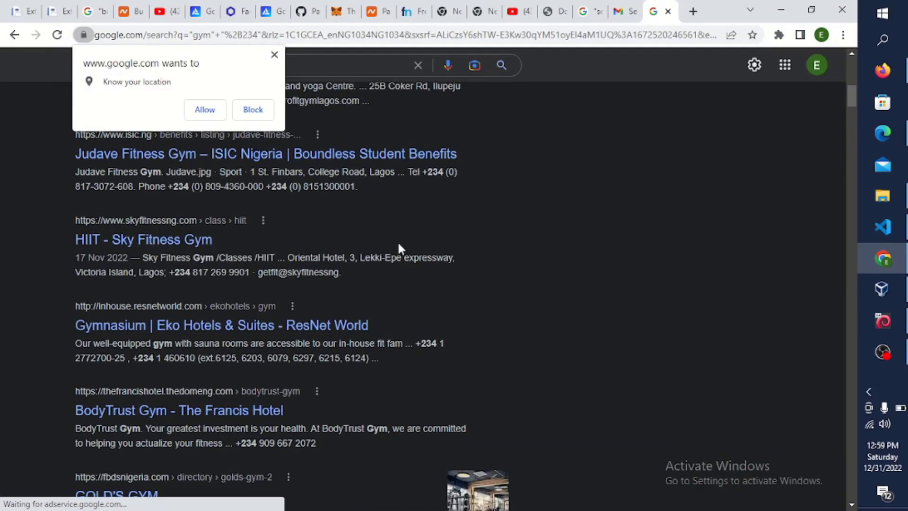
{"action": "scroll", "coordinate": [398, 241], "scroll_direction": "up", "scroll_amount": 10}
{"action": "key", "text": "ctrl+plus"}
{"action": "key", "text": "ctrl+plus"}
{"action": "key", "text": "ctrl+plus"}
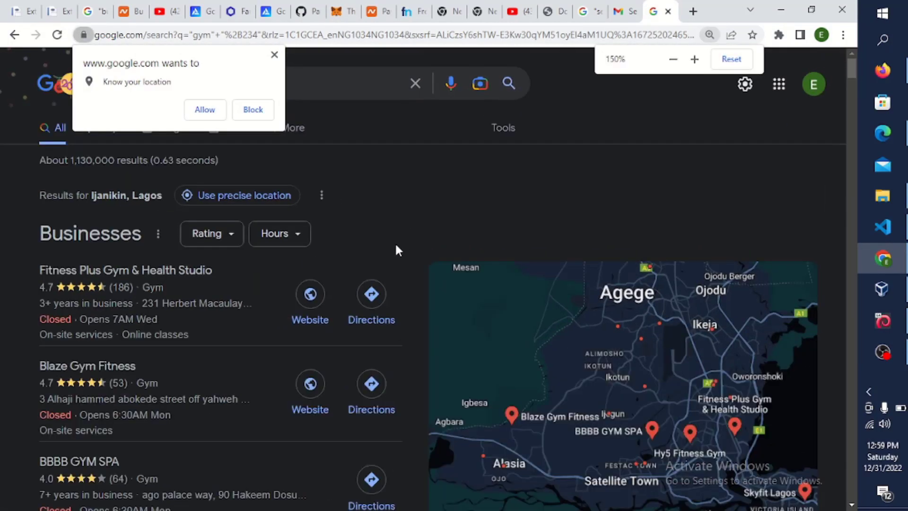
{"action": "left_click", "coordinate": [274, 54]}
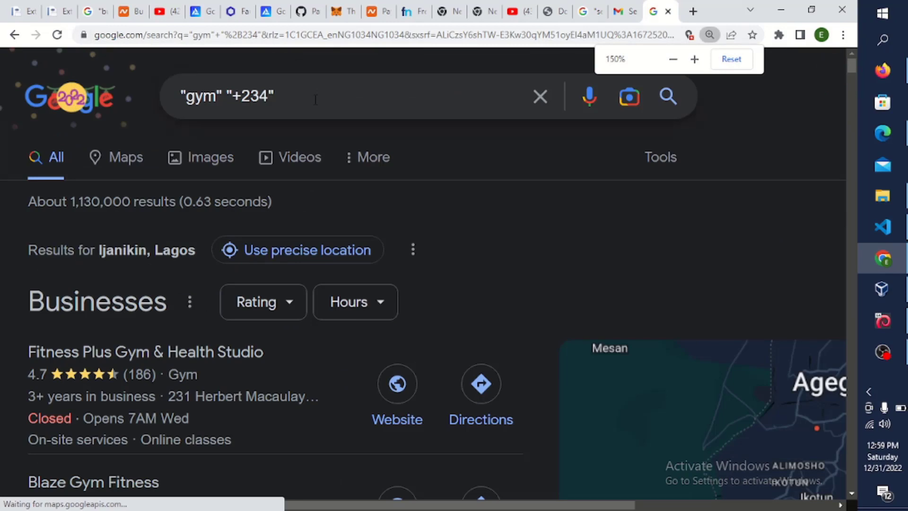
{"action": "key", "text": "ctrl+a"}
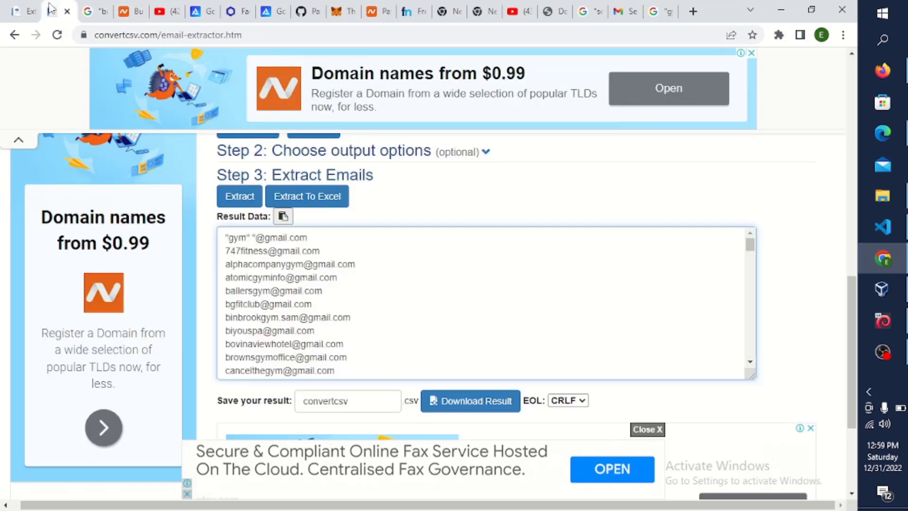
{"action": "left_click", "coordinate": [58, 11]}
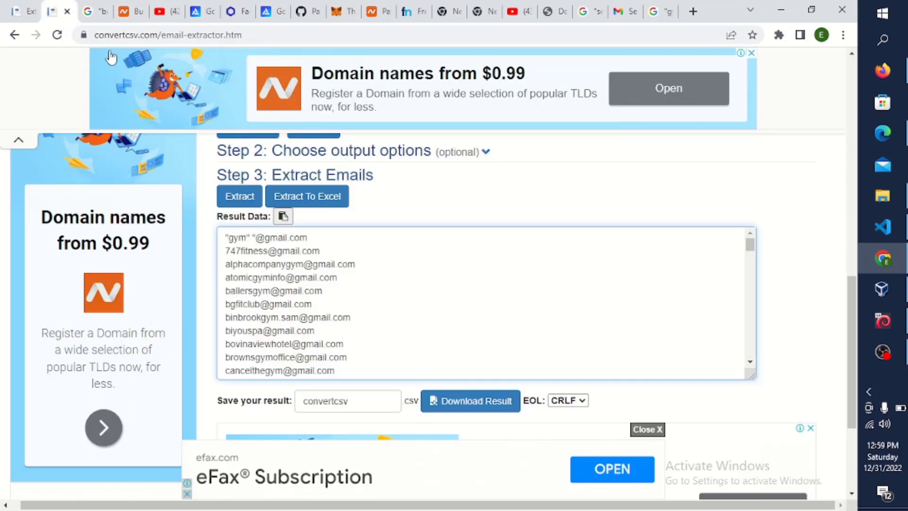
- Go to the phone extractor page and reload it to clear old data
{"action": "left_click", "coordinate": [24, 13]}
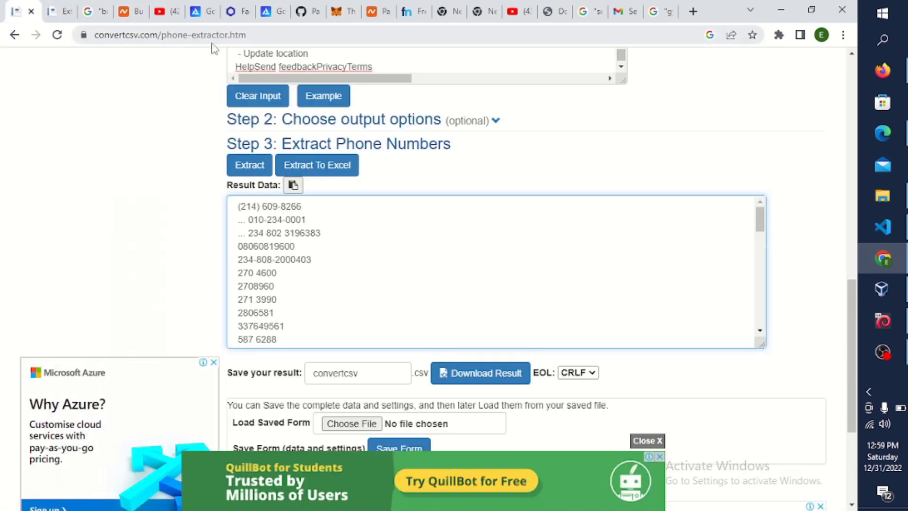
{"action": "left_click", "coordinate": [208, 16]}
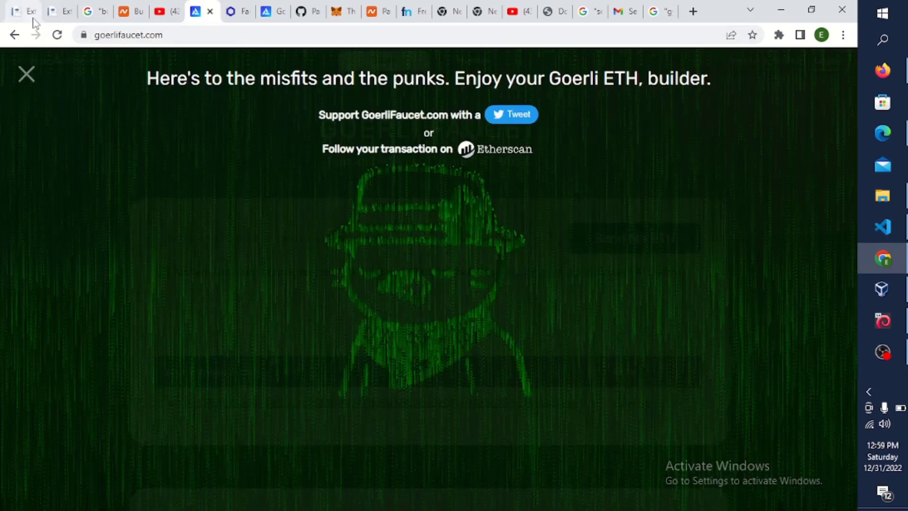
{"action": "left_click", "coordinate": [34, 15]}
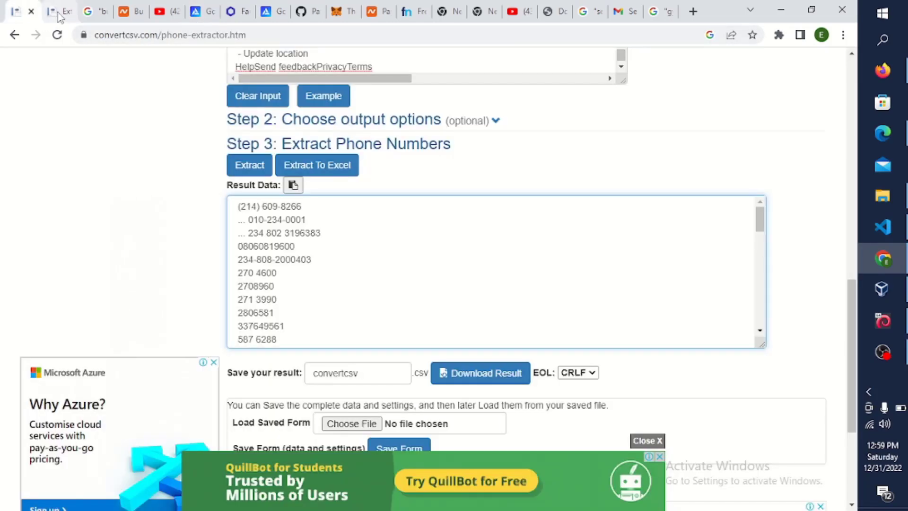
{"action": "left_click", "coordinate": [246, 31]}
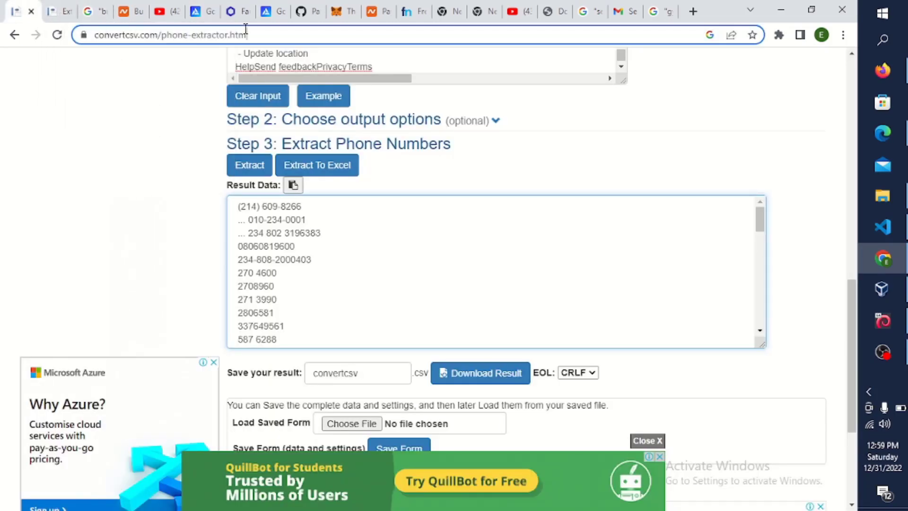
{"action": "key", "text": "Return"}
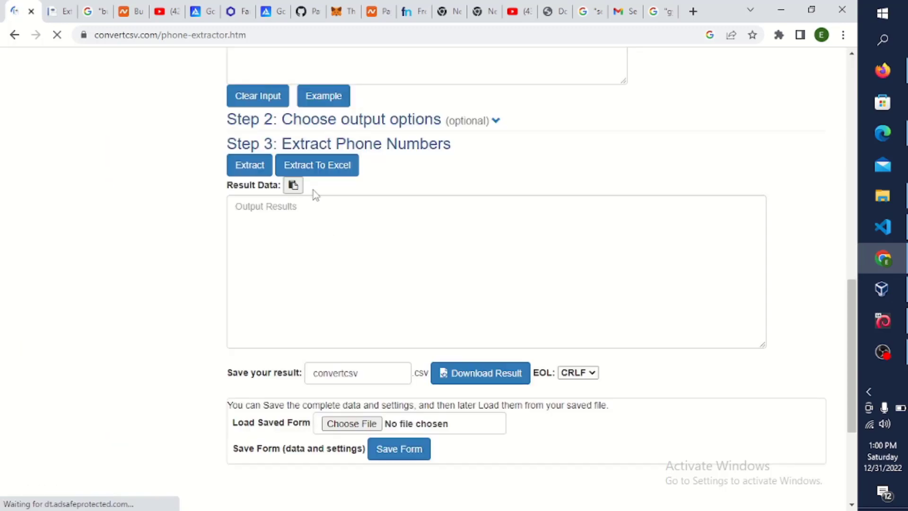
- Paste the Nigerian gym search results and review the extracted +234 phone numbers
{"action": "scroll", "coordinate": [322, 193], "scroll_direction": "up", "scroll_amount": 2}
{"action": "left_click", "coordinate": [334, 63]}
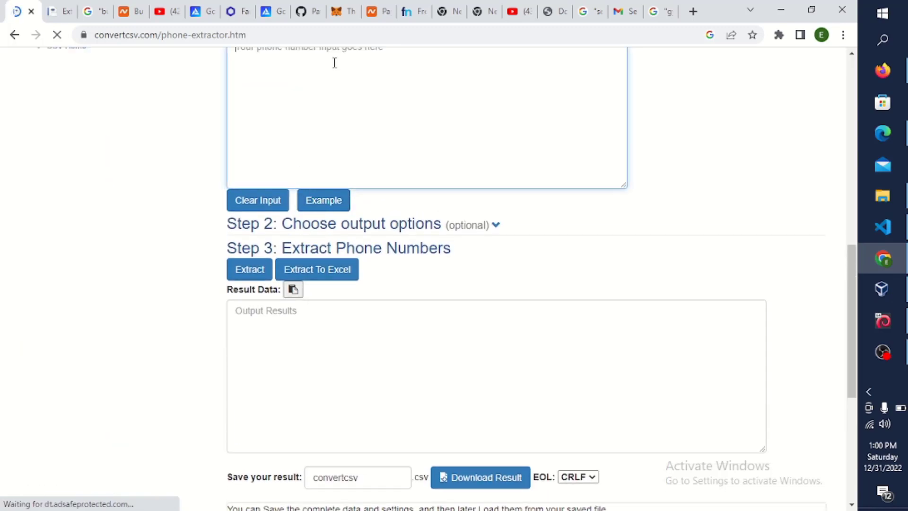
{"action": "key", "text": "ctrl+v"}
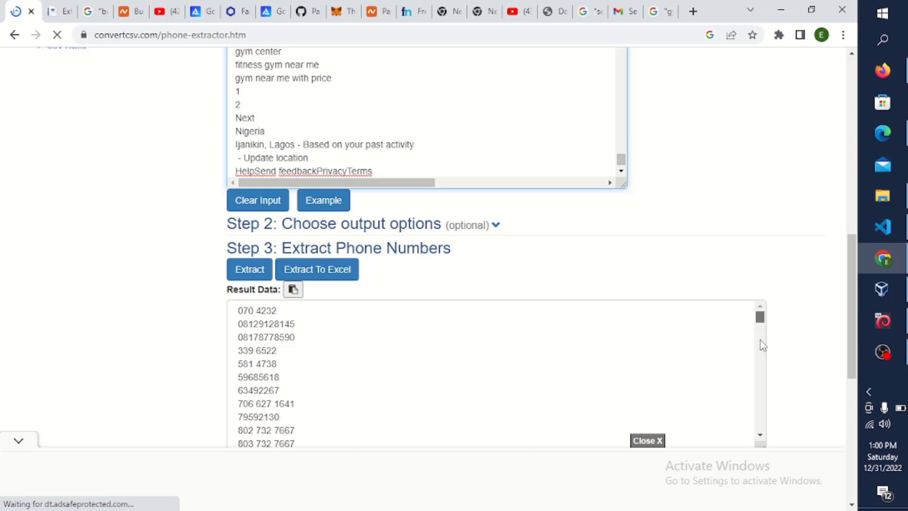
{"action": "left_click", "coordinate": [694, 337]}
{"action": "scroll", "coordinate": [694, 338], "scroll_direction": "down", "scroll_amount": 5}
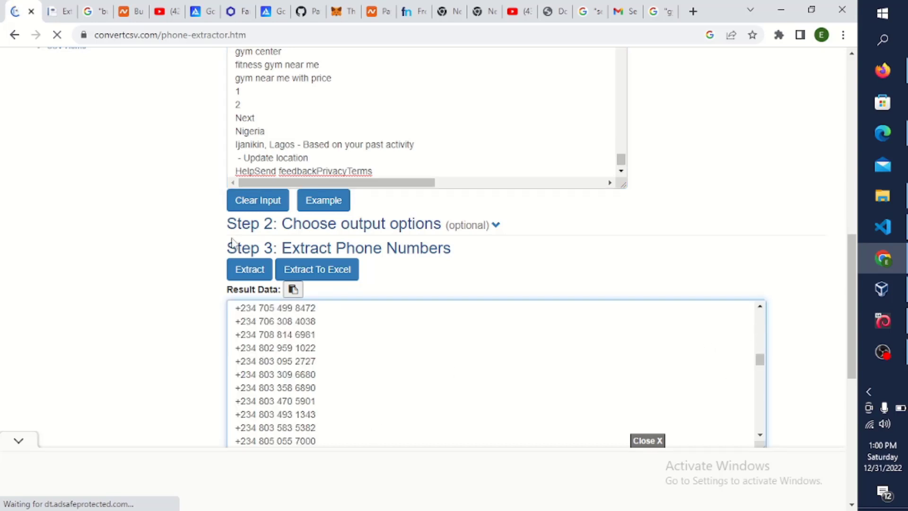
{"action": "left_click", "coordinate": [59, 12]}
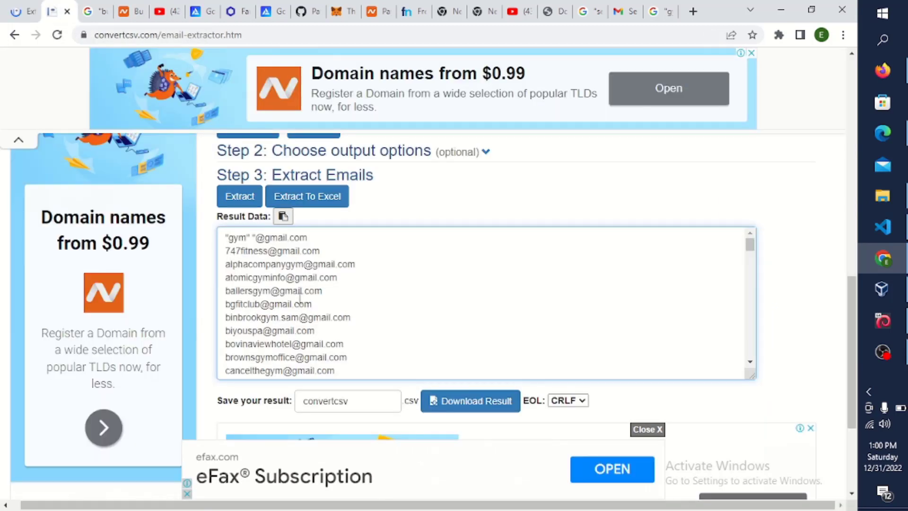
- Select and copy all extracted gym Gmail addresses from Result Data
{"action": "key", "text": "ctrl+a"}
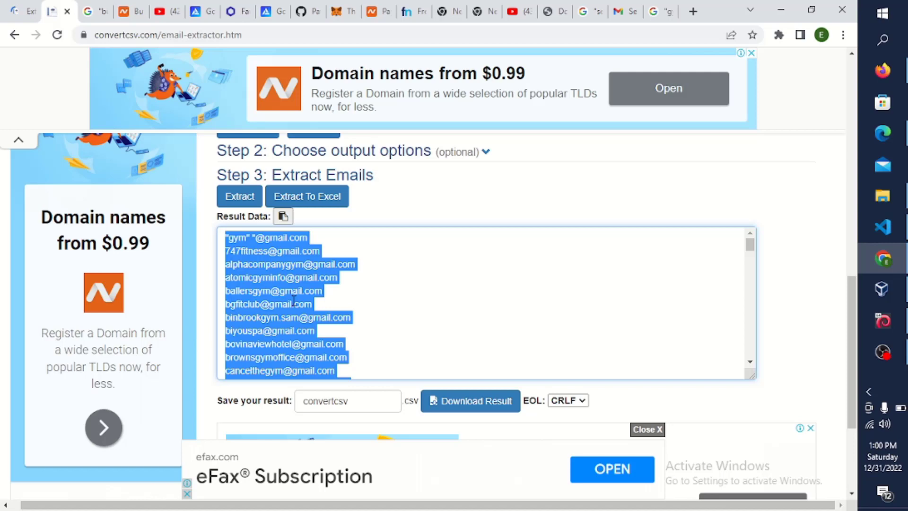
{"action": "right_click", "coordinate": [294, 301]}
{"action": "left_click", "coordinate": [332, 346]}
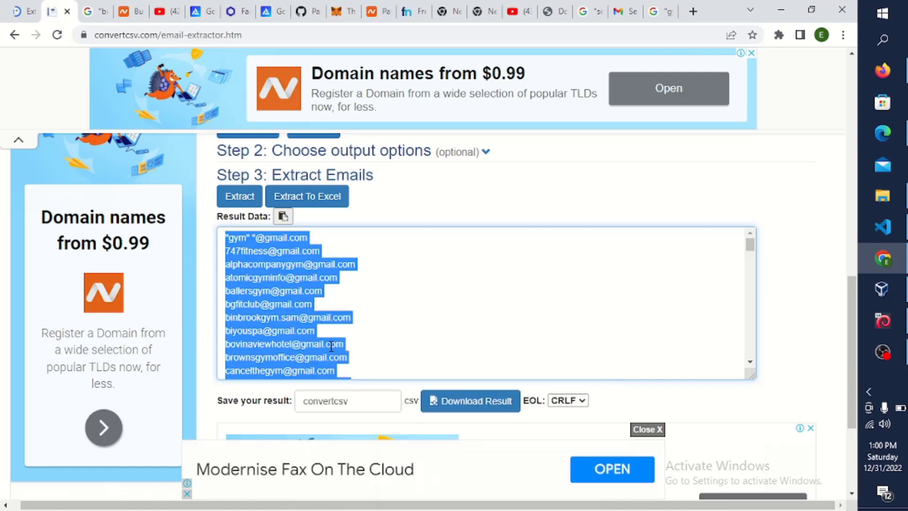
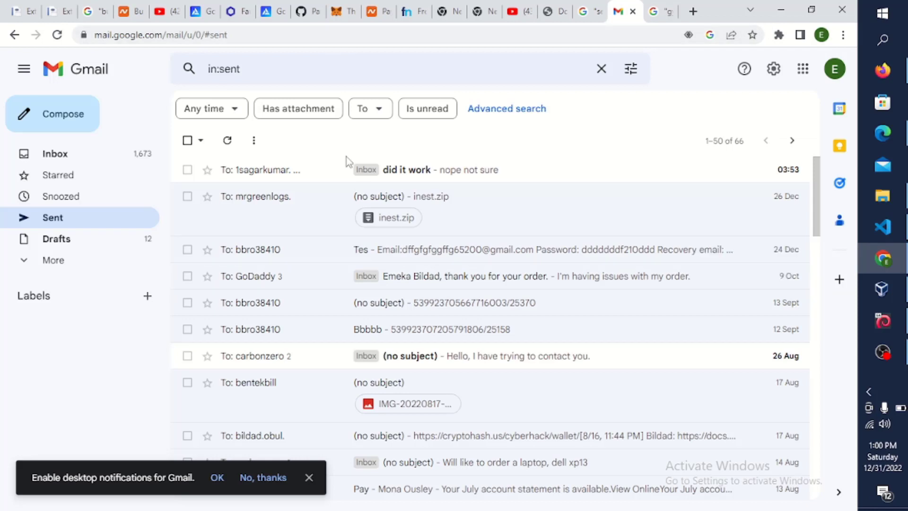
- Reload Gmail and draft a message to 103 recipients: 'pls subscribe', 'will like to sell protein powder'
{"action": "left_click", "coordinate": [227, 35]}
{"action": "key", "text": "Return"}
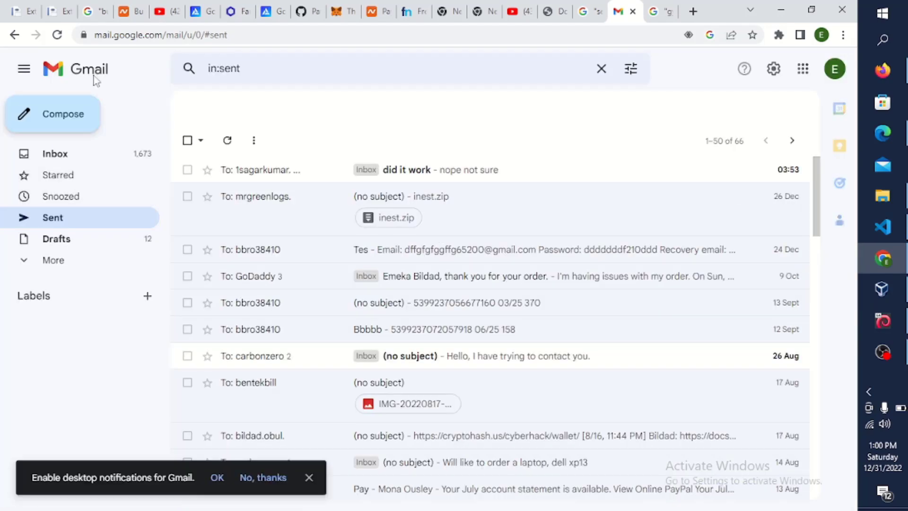
{"action": "left_click", "coordinate": [64, 114]}
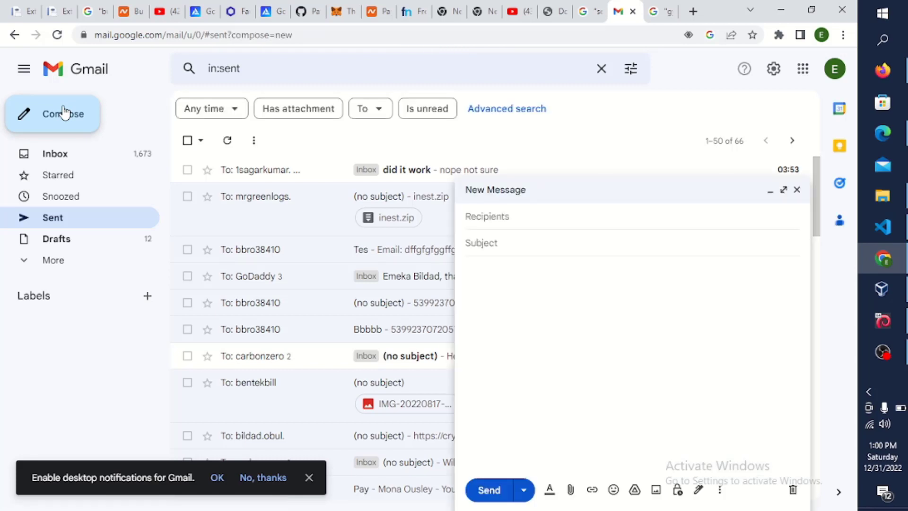
{"action": "left_click", "coordinate": [493, 244]}
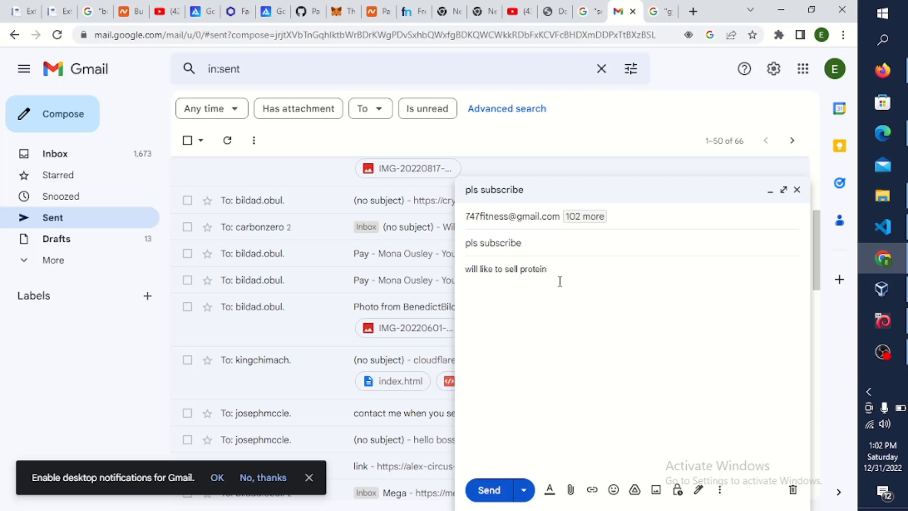
{"action": "type", "text": "owder"}
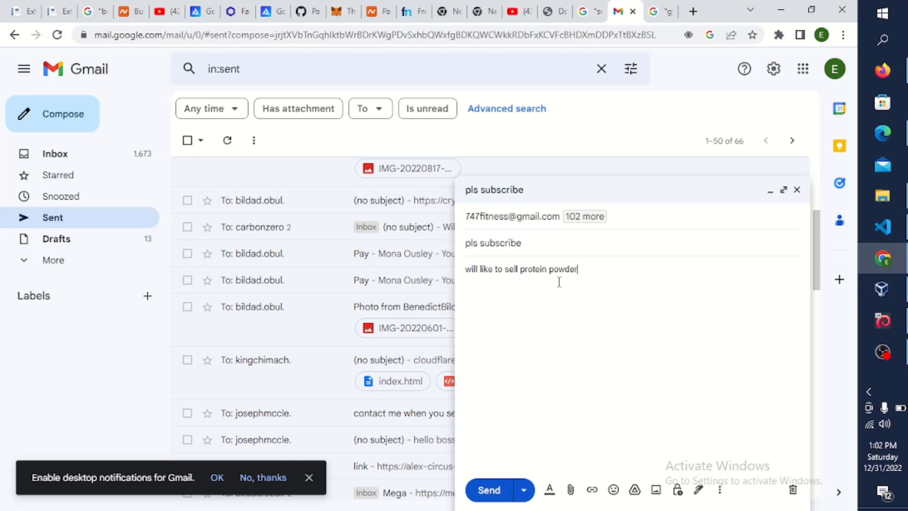
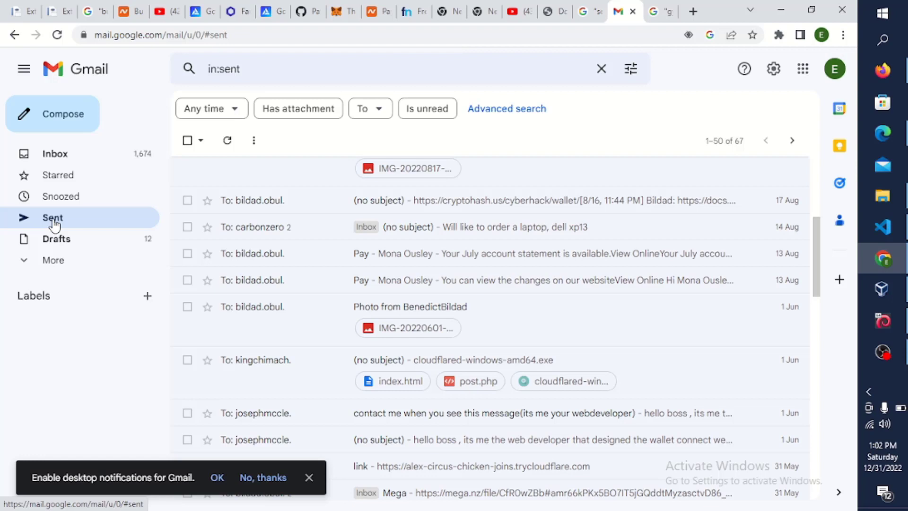
- Reload the Sent folder from the left sidebar to refresh the list of sent messages
{"action": "left_click", "coordinate": [54, 225]}
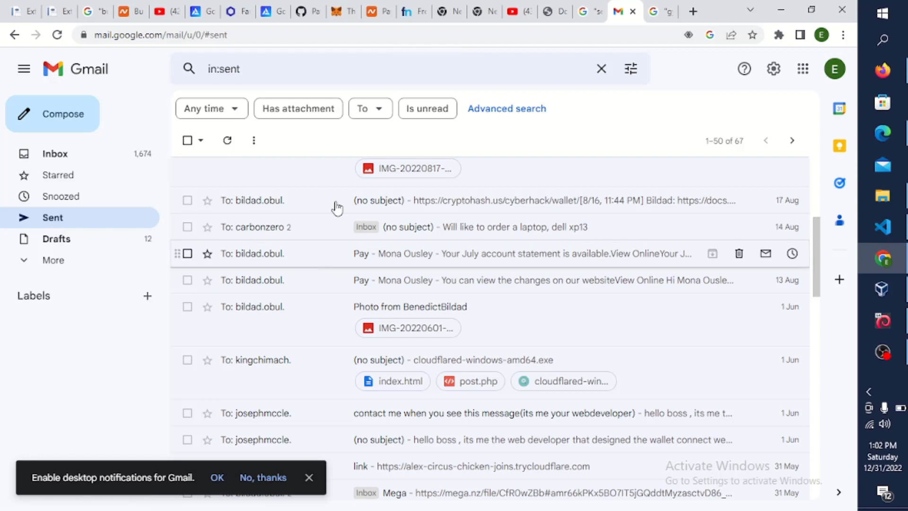
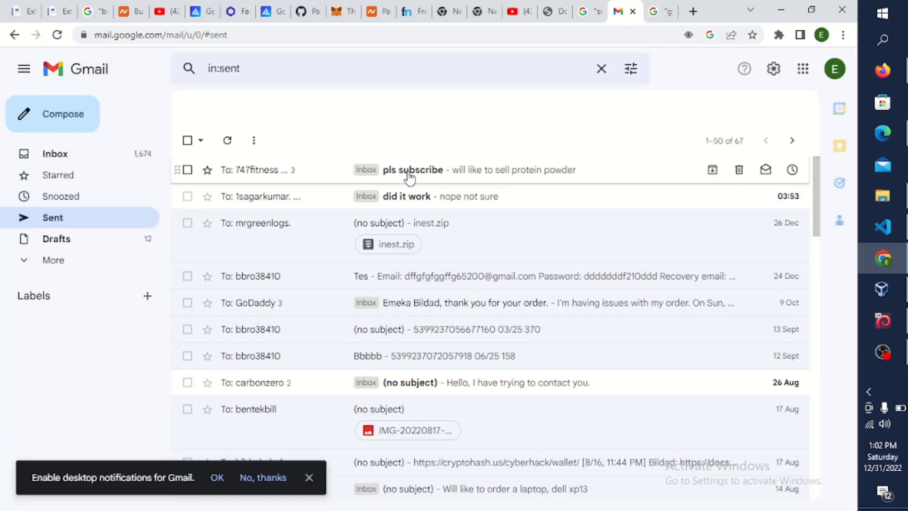
- Check the sent 'pls subscribe' message, return to Sent, and choose to add another account
{"action": "left_click", "coordinate": [427, 173]}
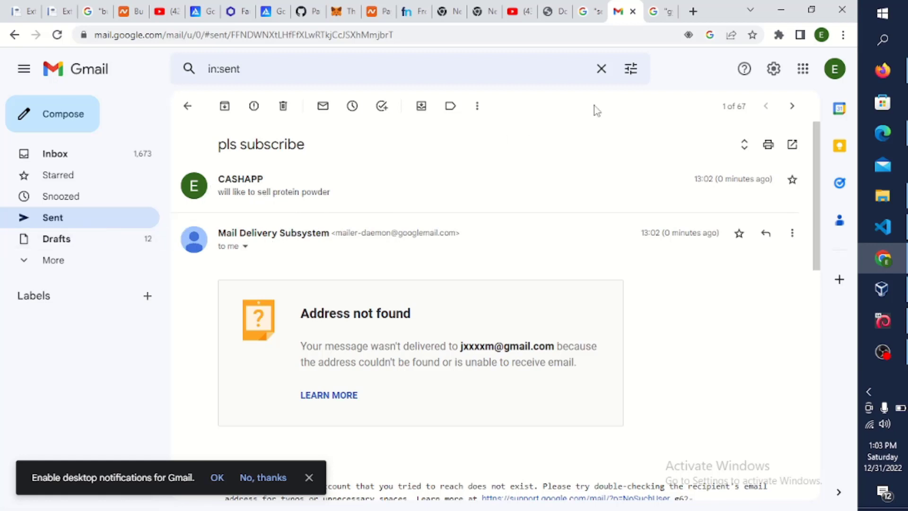
{"action": "left_click", "coordinate": [44, 219]}
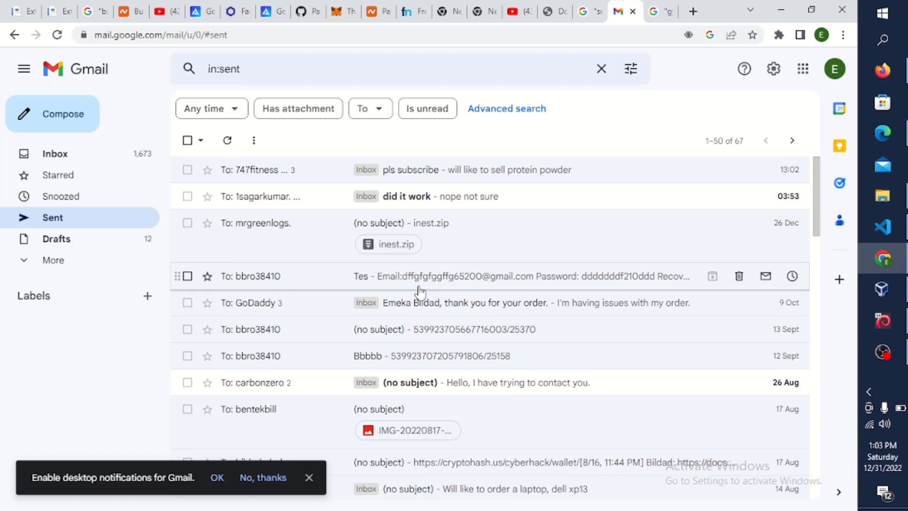
{"action": "left_click", "coordinate": [835, 75]}
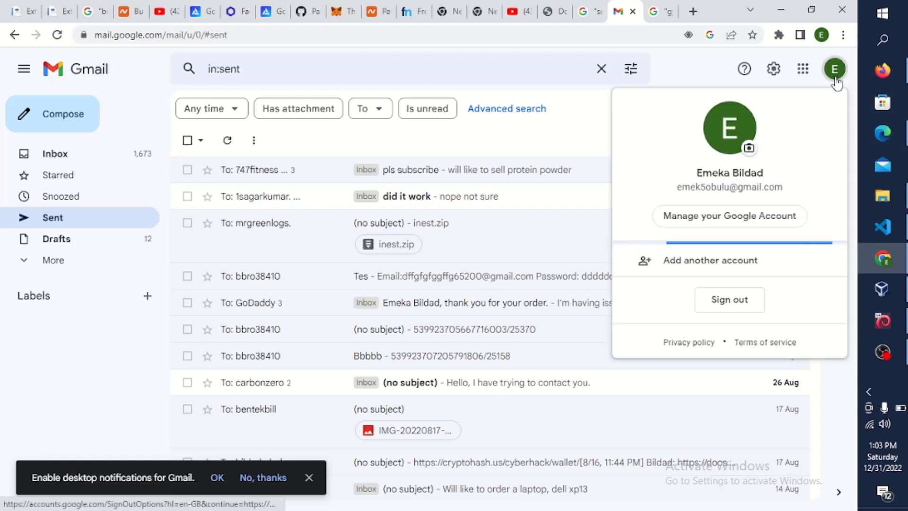
{"action": "left_click", "coordinate": [726, 263]}
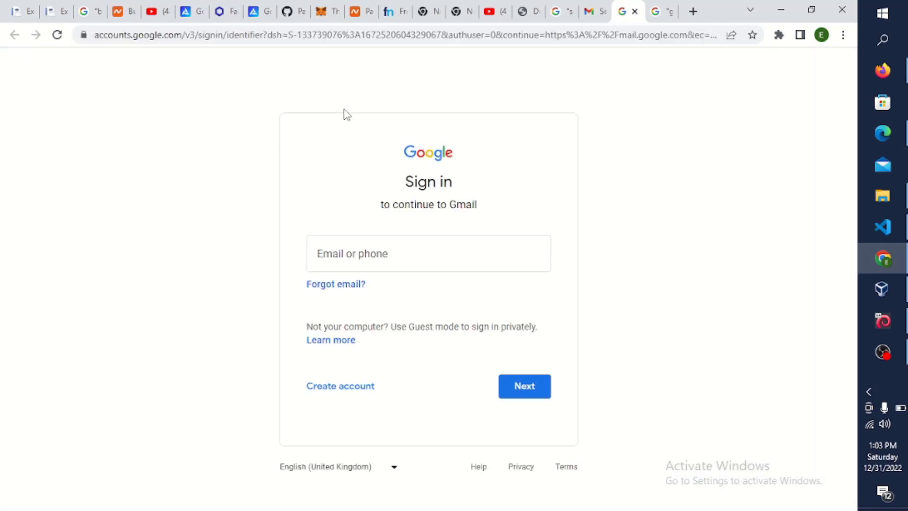
- Sign in with the second Google account's email address and password
{"action": "left_click", "coordinate": [348, 248]}
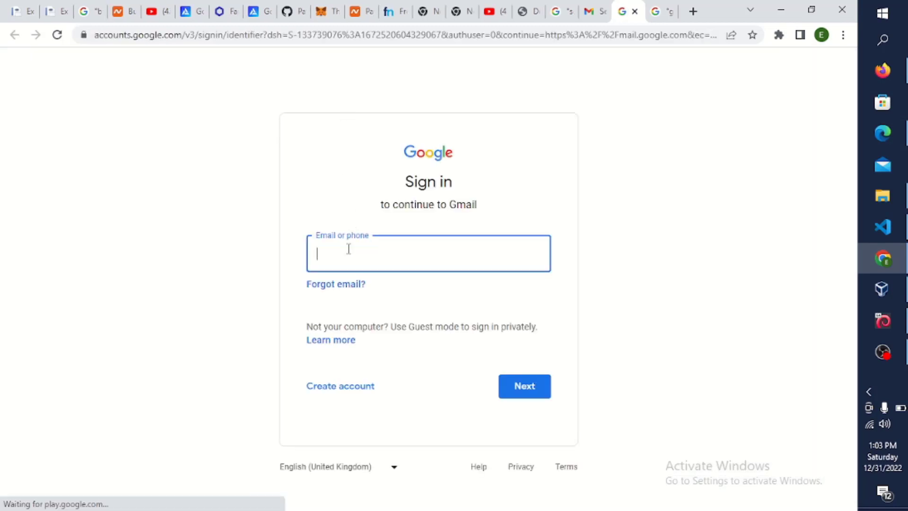
{"action": "left_click", "coordinate": [395, 295]}
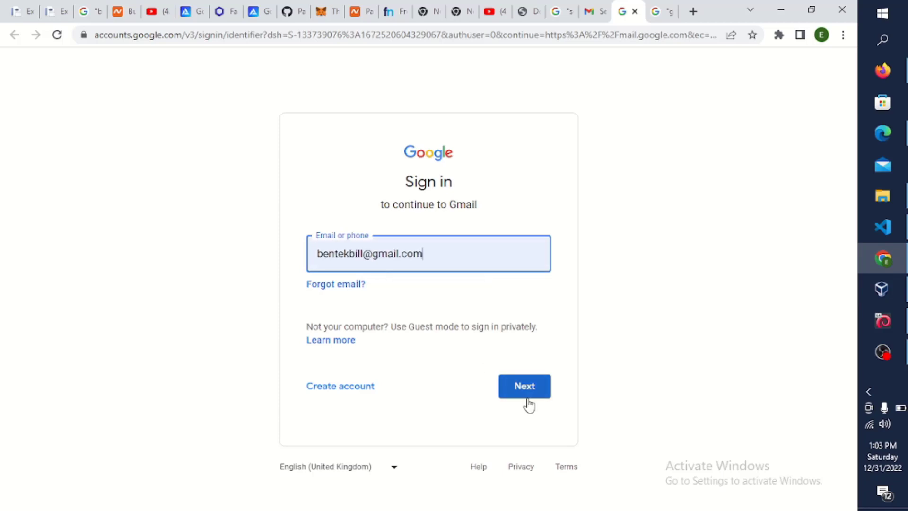
{"action": "left_click", "coordinate": [522, 387]}
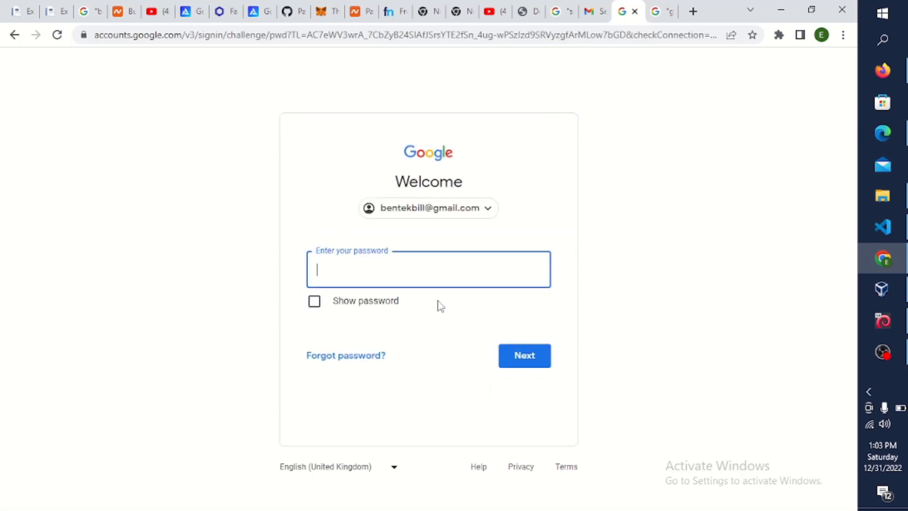
{"action": "type", "text": "************"}
{"action": "key", "text": "Return"}
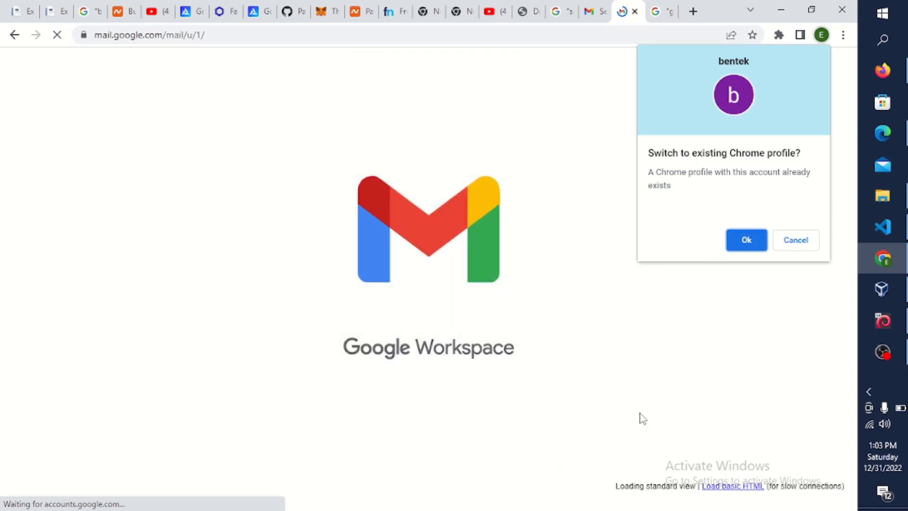
- Decline the profile switch, view the received CASHAPP 'pls subscribe' email, then close that tab
{"action": "left_click", "coordinate": [791, 251]}
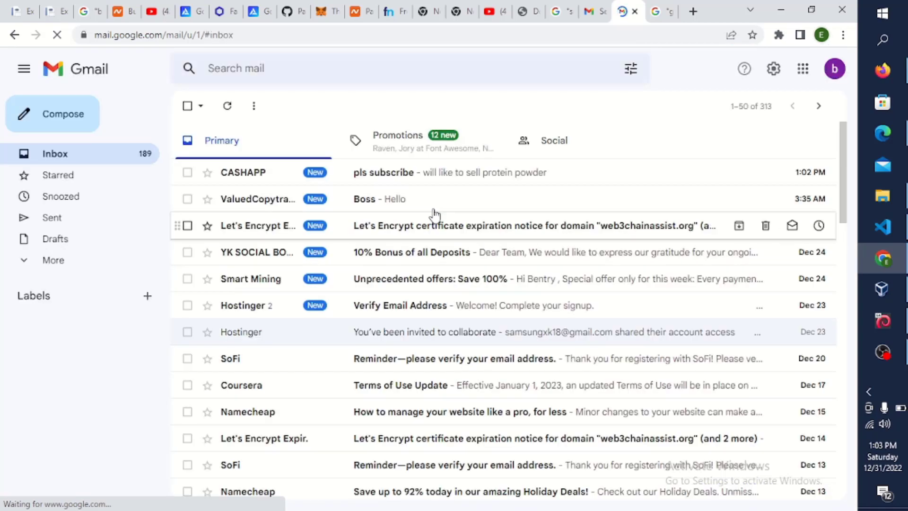
{"action": "left_click", "coordinate": [413, 185]}
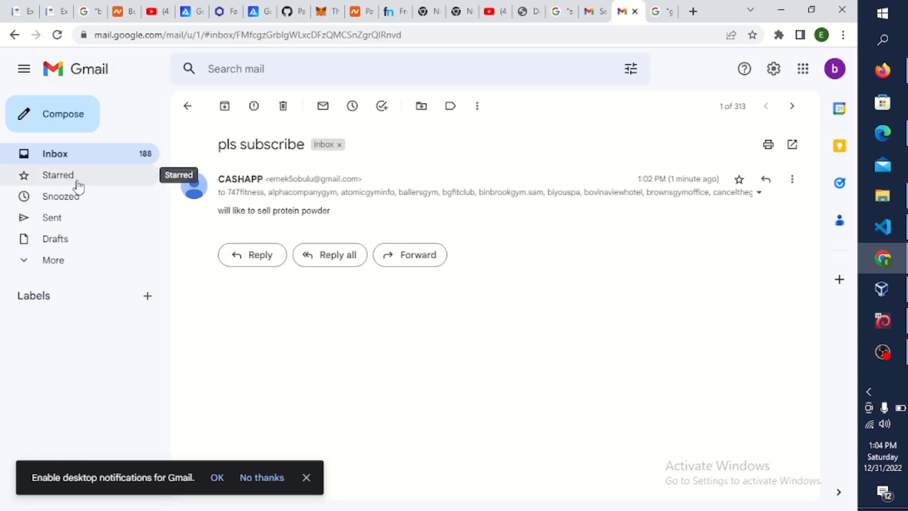
{"action": "left_click", "coordinate": [636, 11]}
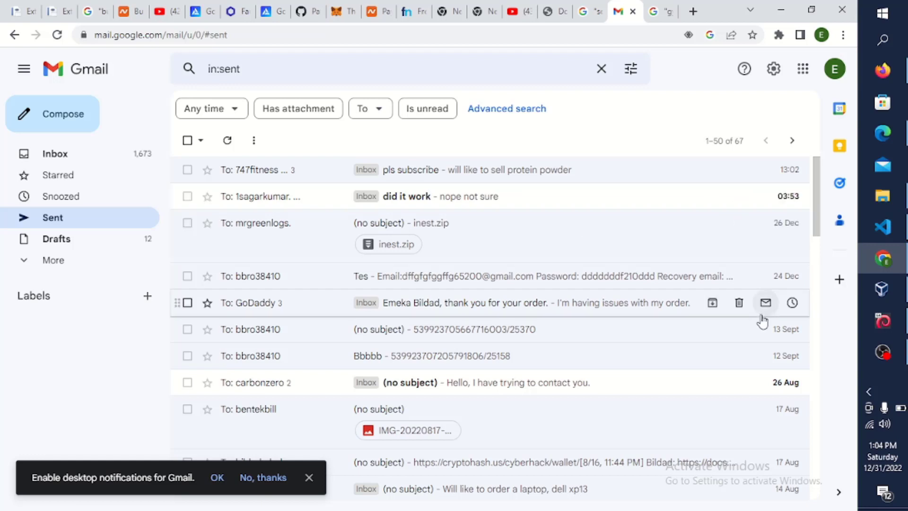
- Launch another desktop application from the Windows taskbar
{"action": "left_click", "coordinate": [882, 351]}
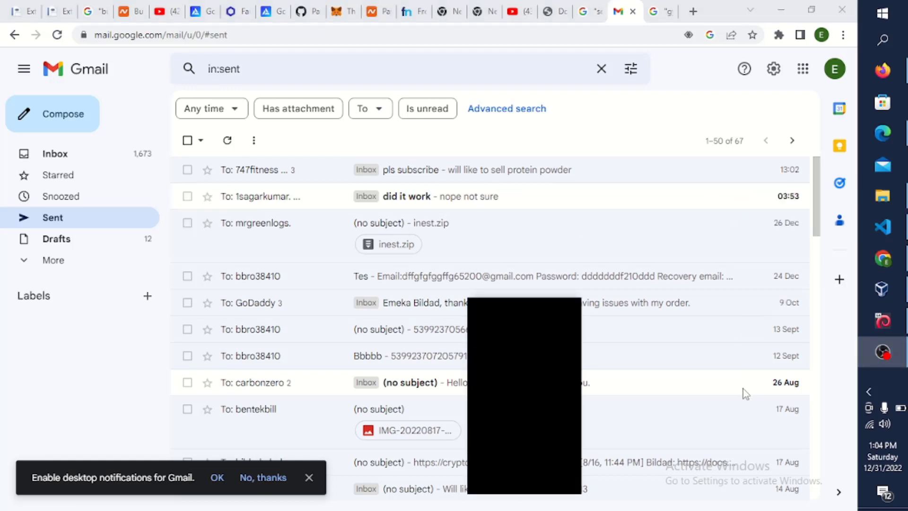